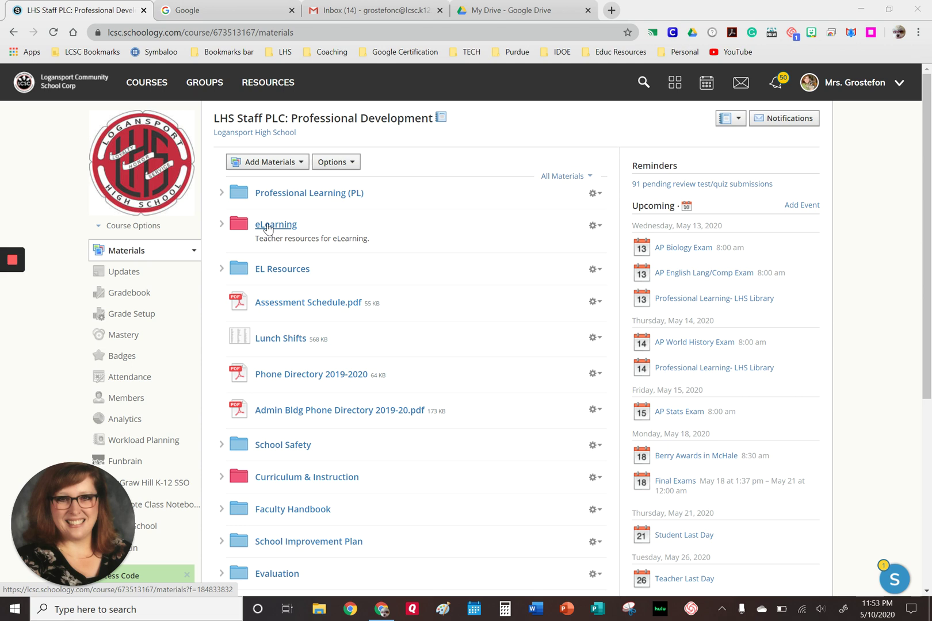
- Open the Kami Annotation App page in eLearning > Schoology How To Videos and Tutorials > Using/Annotating PDF's
left_click(268, 229)
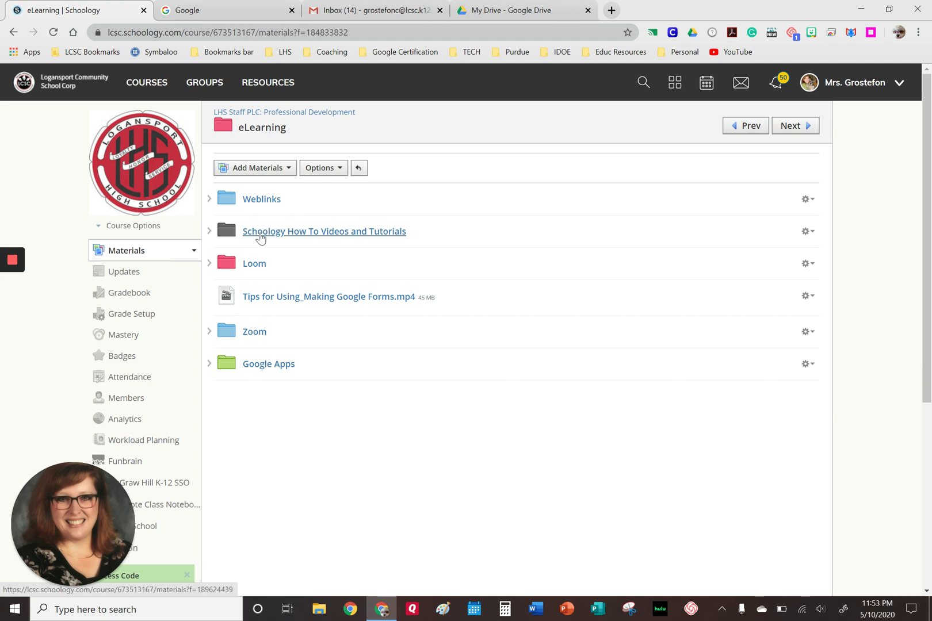
left_click(262, 233)
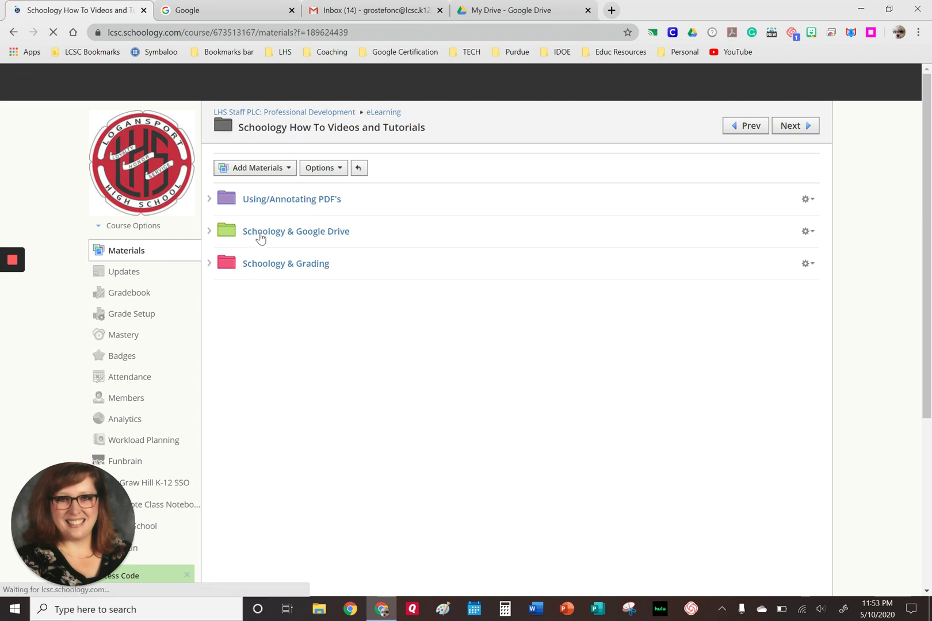
left_click(256, 201)
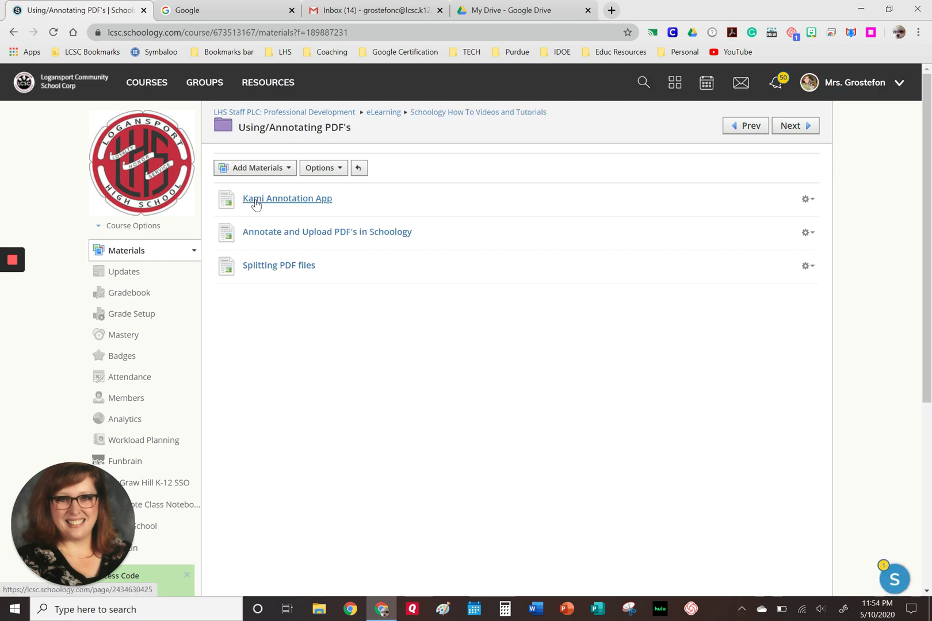
left_click(257, 203)
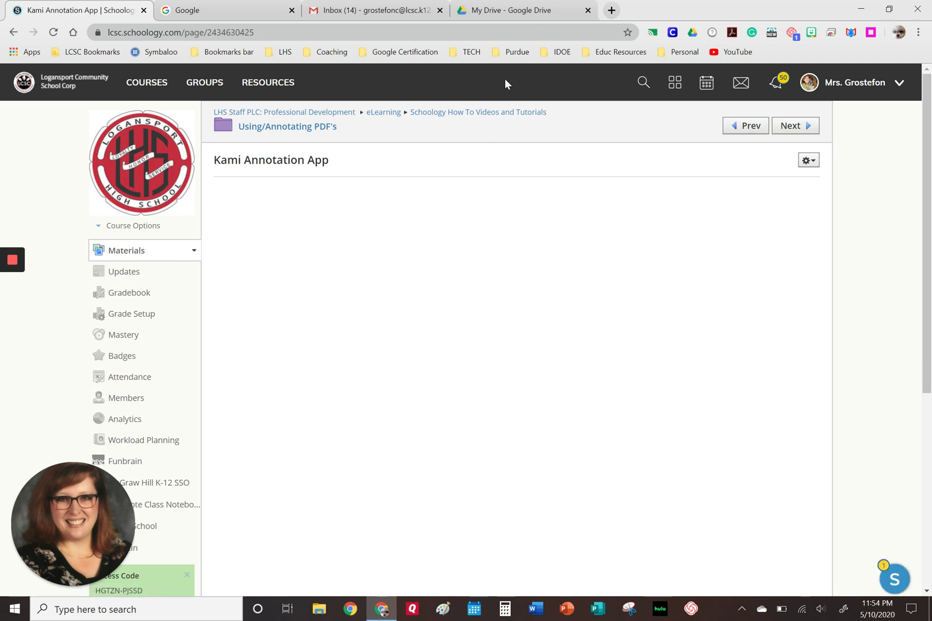
- Switch to Google Drive and open the G Suite Marketplace for connecting more apps
left_click(491, 15)
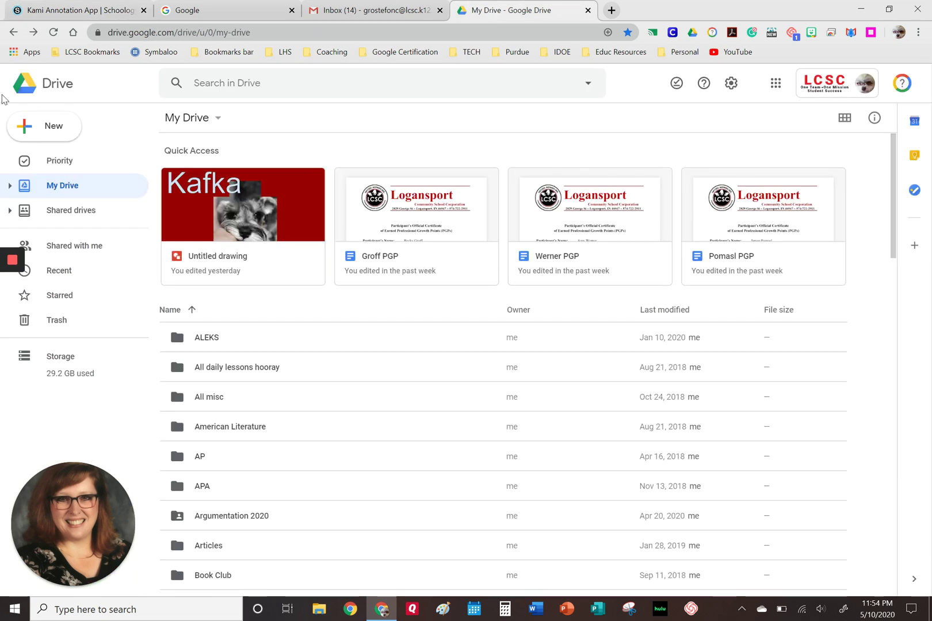
left_click(41, 133)
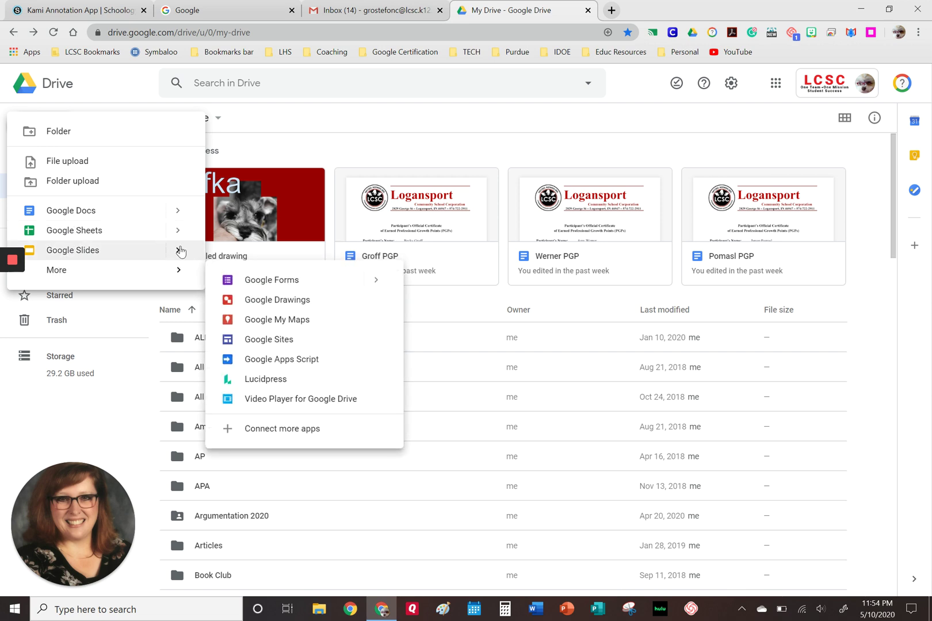
mouse_move(198, 276)
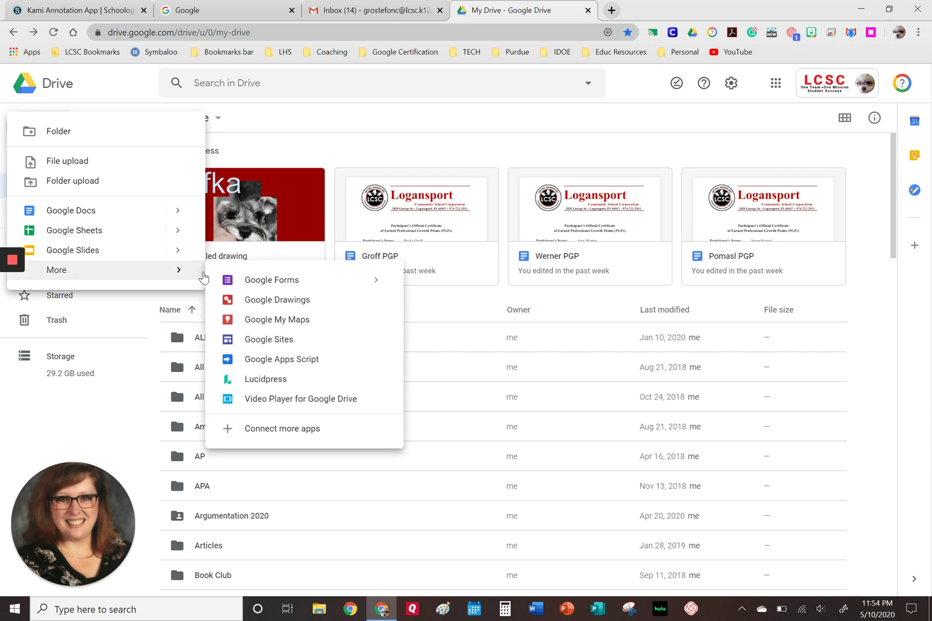
left_click(263, 429)
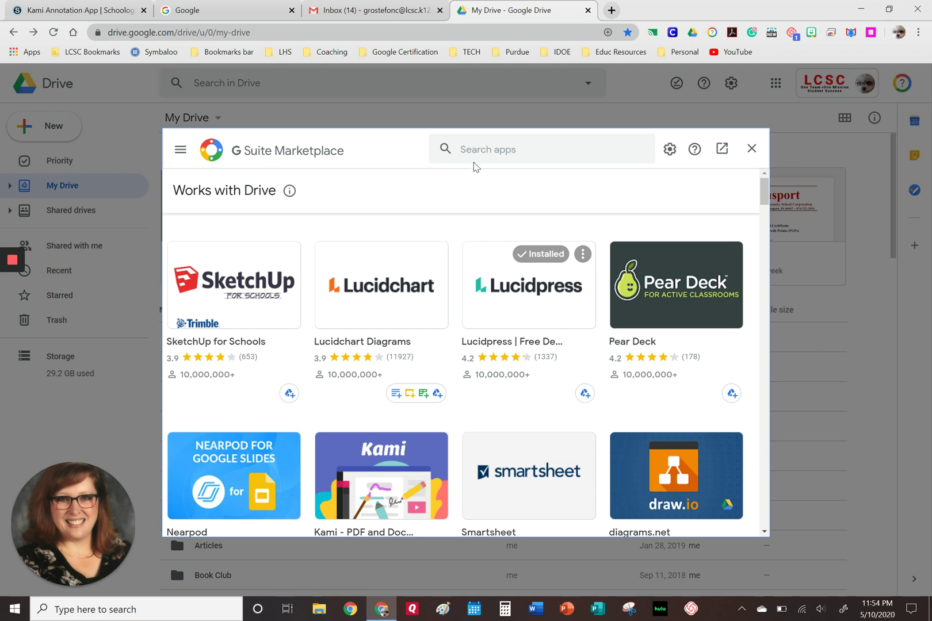
- Search the Marketplace for "kami" and open the Kami - PDF and Document Annotation listing
left_click(480, 146)
type("kami")
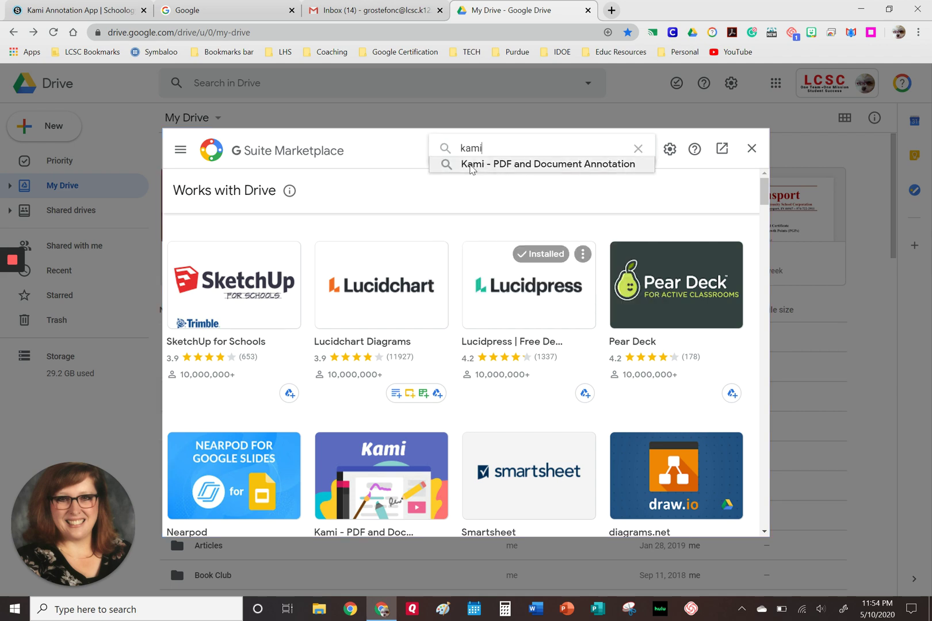
left_click(471, 165)
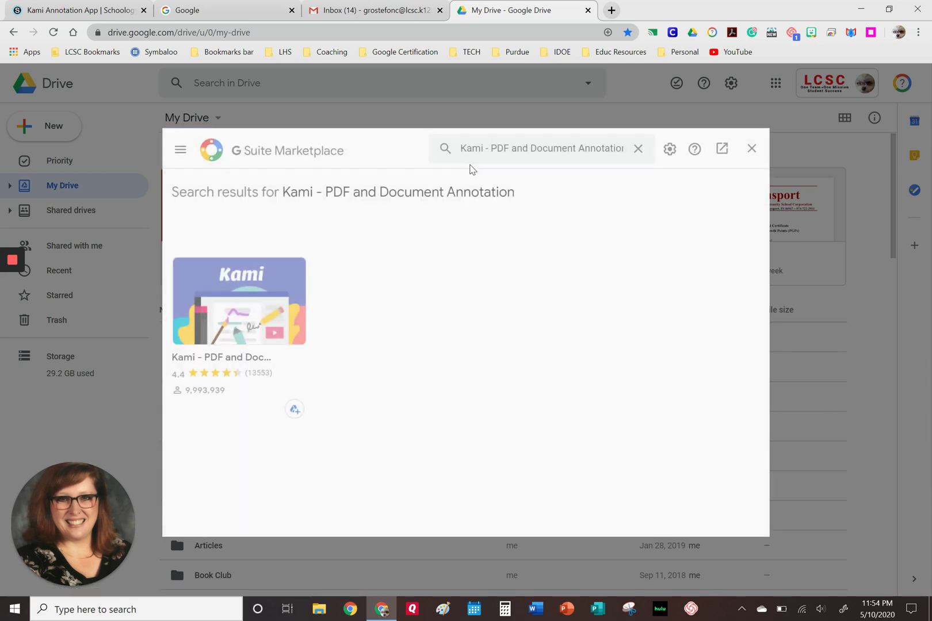
left_click(224, 307)
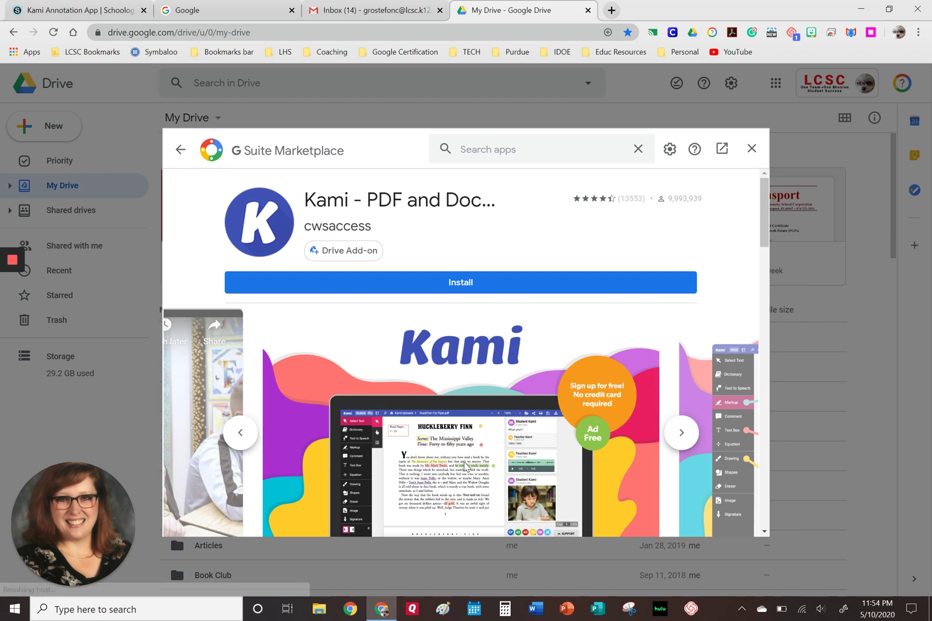
- Look through Kami's preview images and start its installation, agreeing to the permission request
scroll(466, 466, "down", 2)
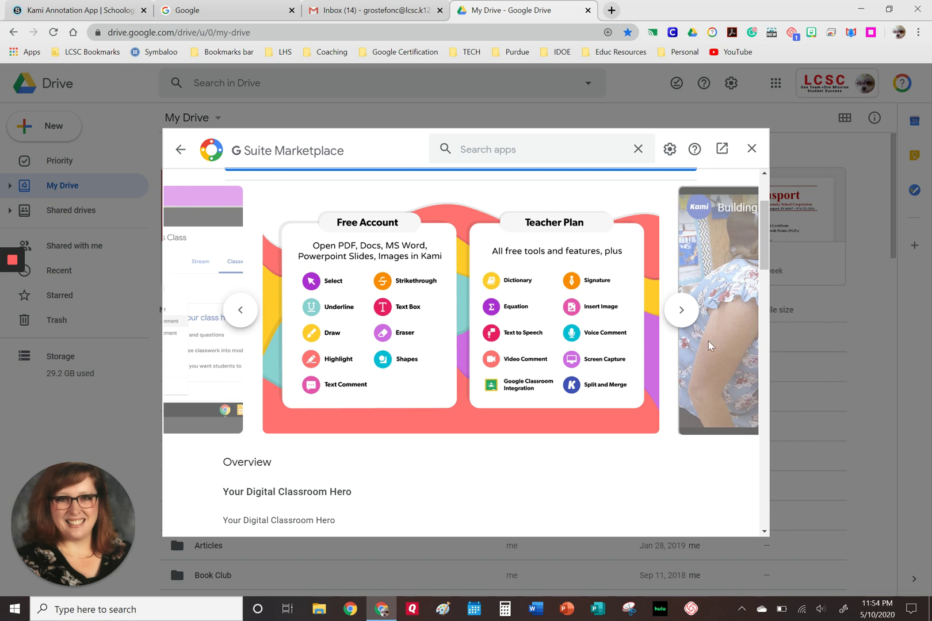
left_click(682, 311)
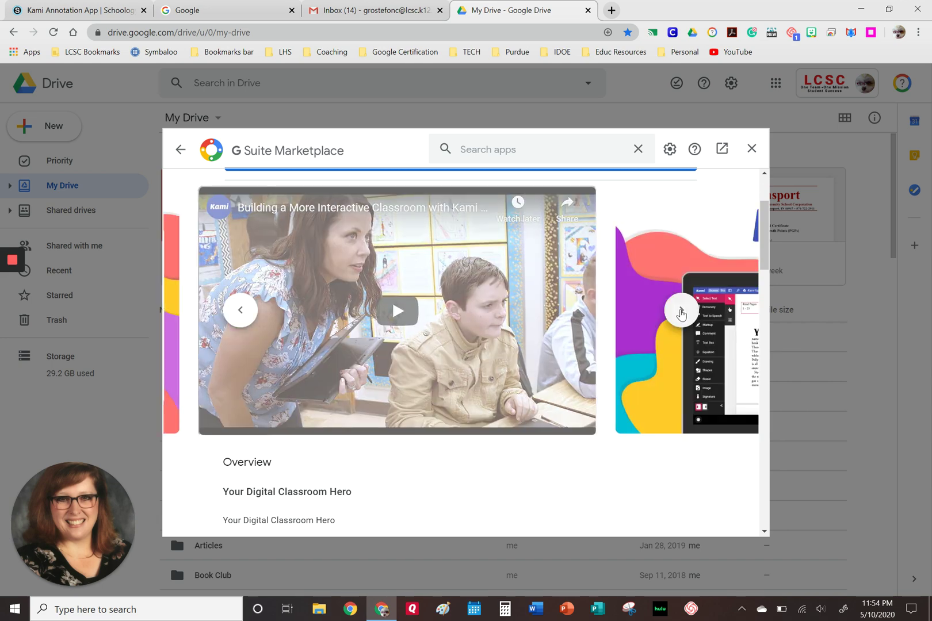
left_click(681, 311)
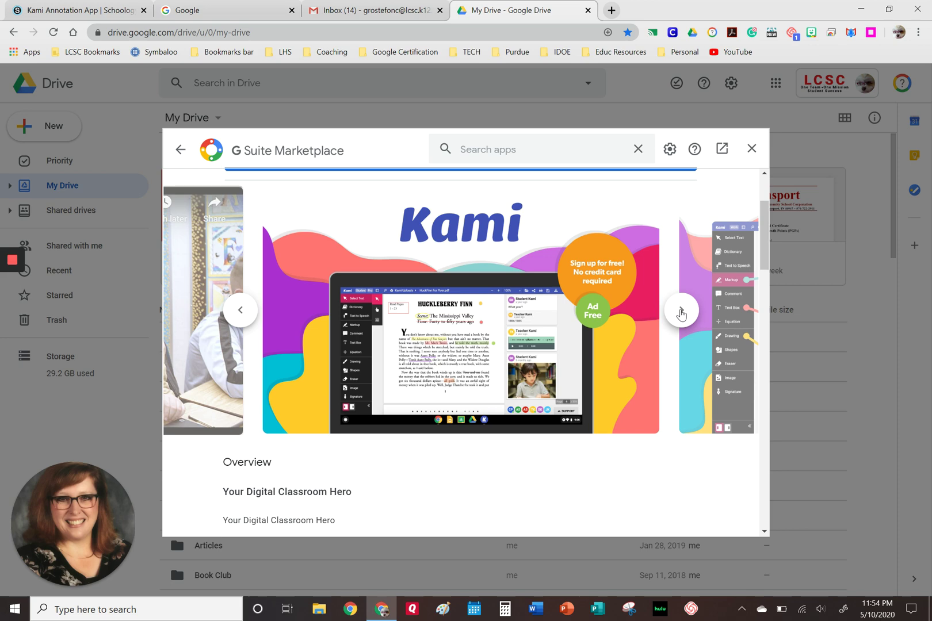
scroll(499, 270, "up", 2)
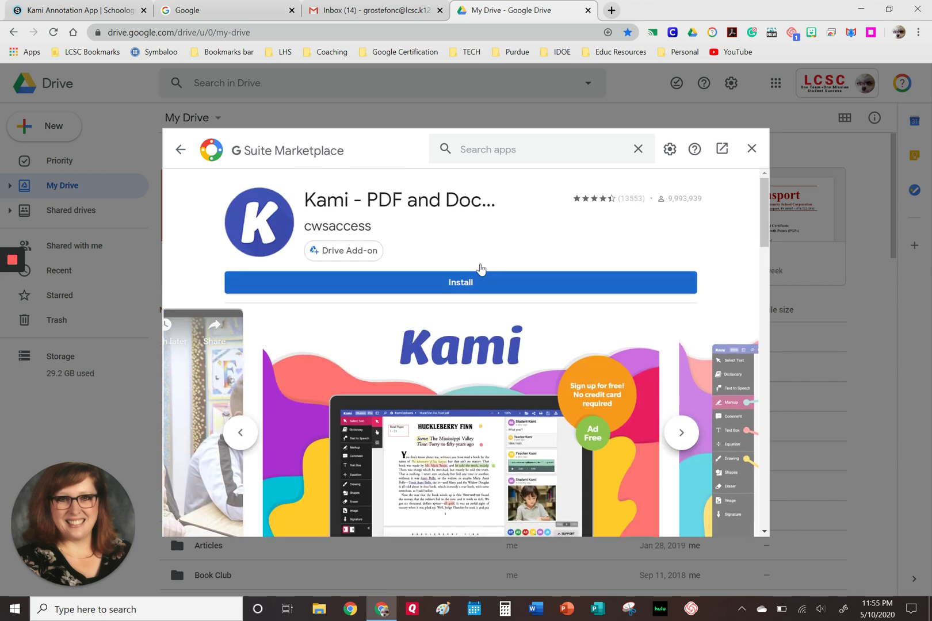
left_click(400, 286)
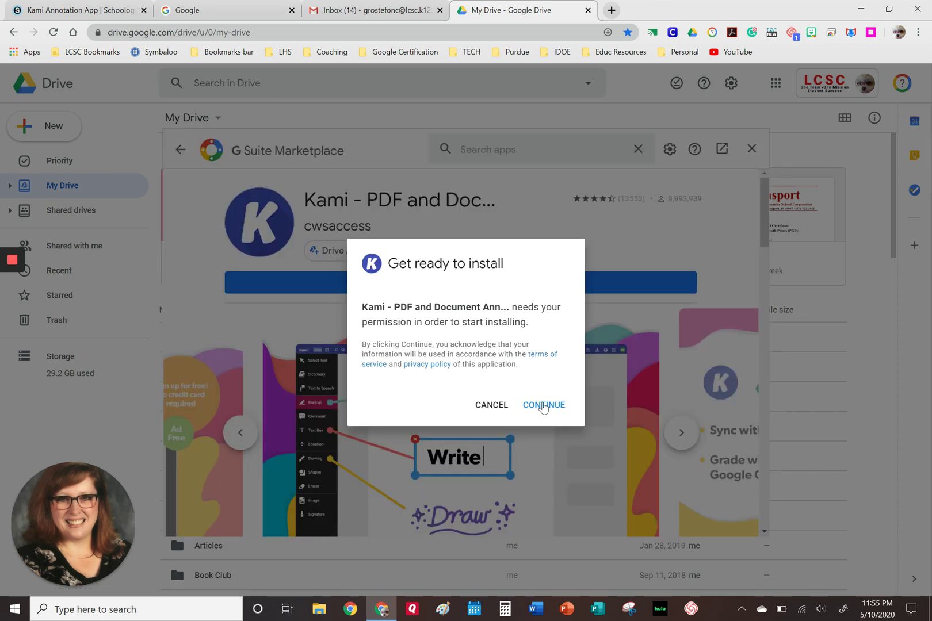
left_click(544, 406)
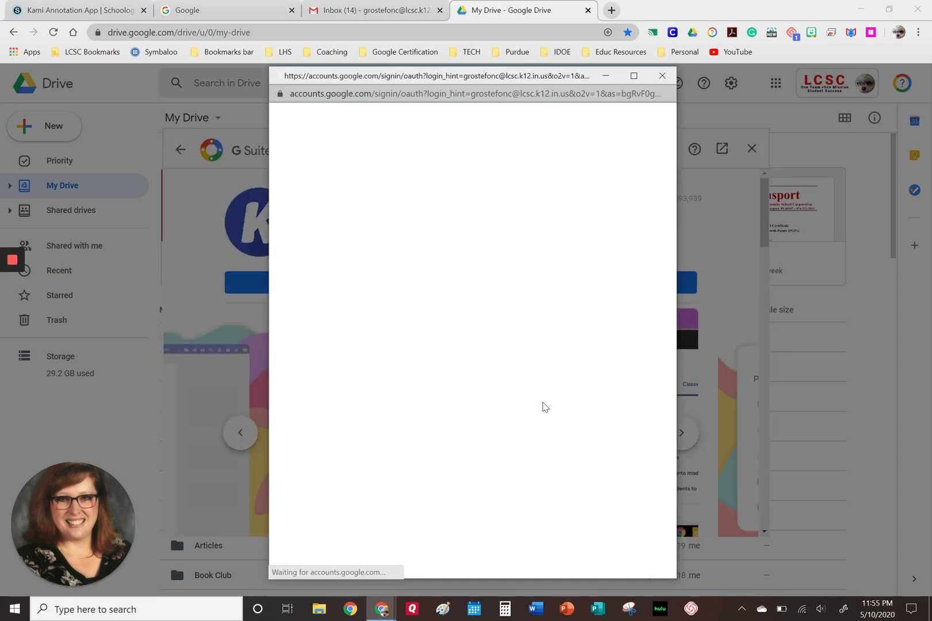
- Choose the school Google account for Kami and allow the requested Drive and Classroom access
mouse_move(12, 288)
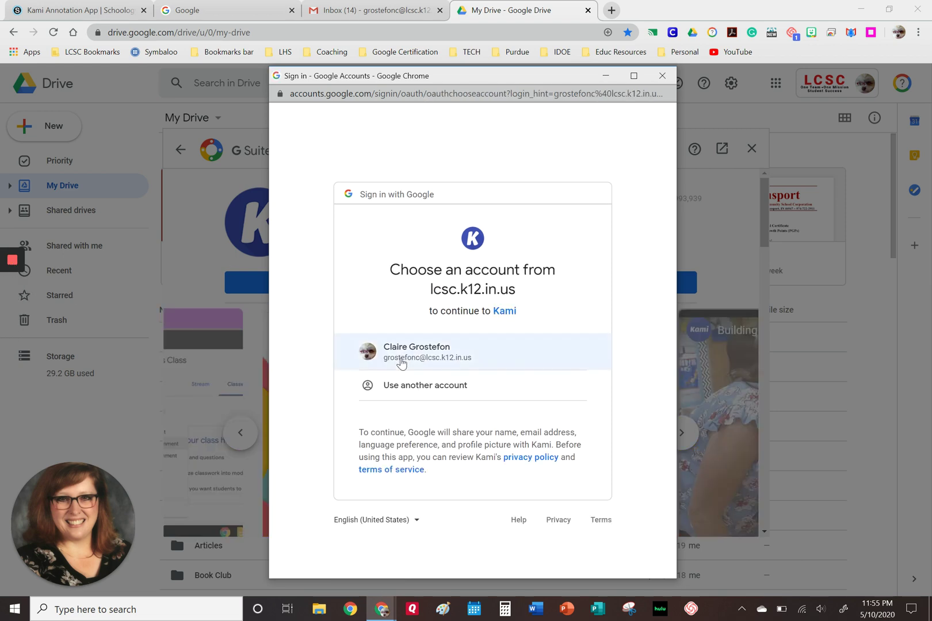
left_click(402, 362)
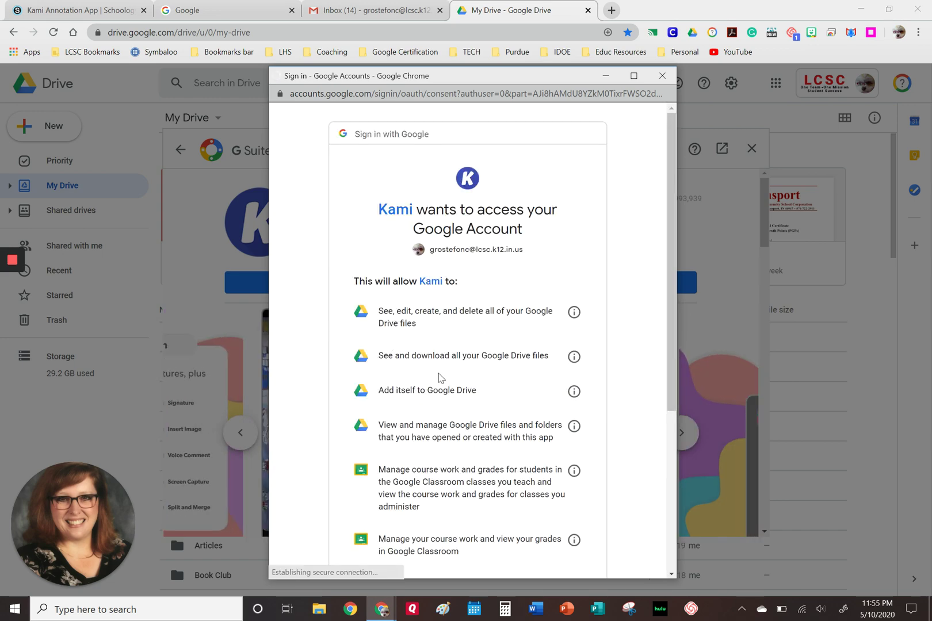
scroll(441, 378, "down", 3)
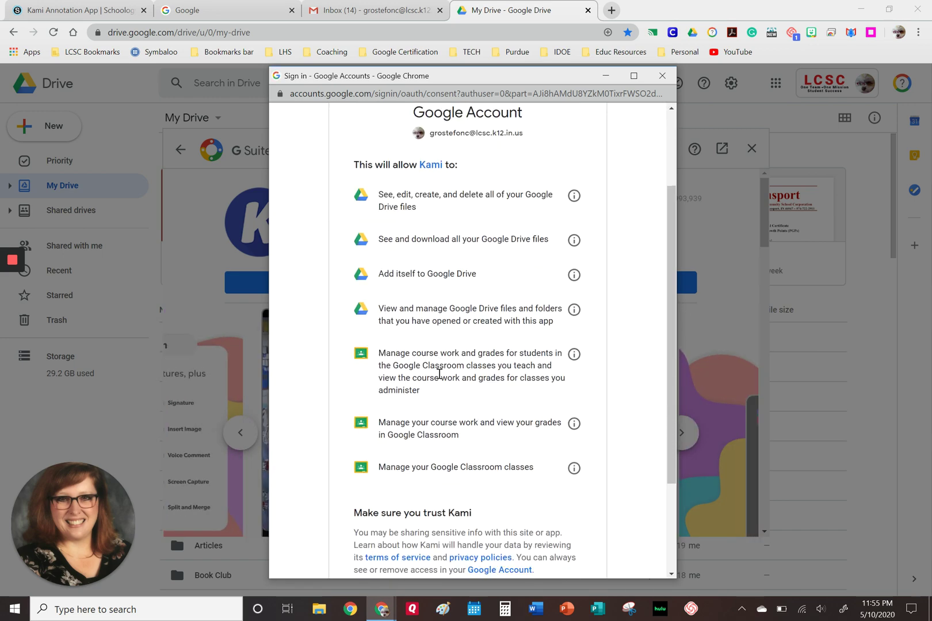
scroll(439, 374, "down", 2)
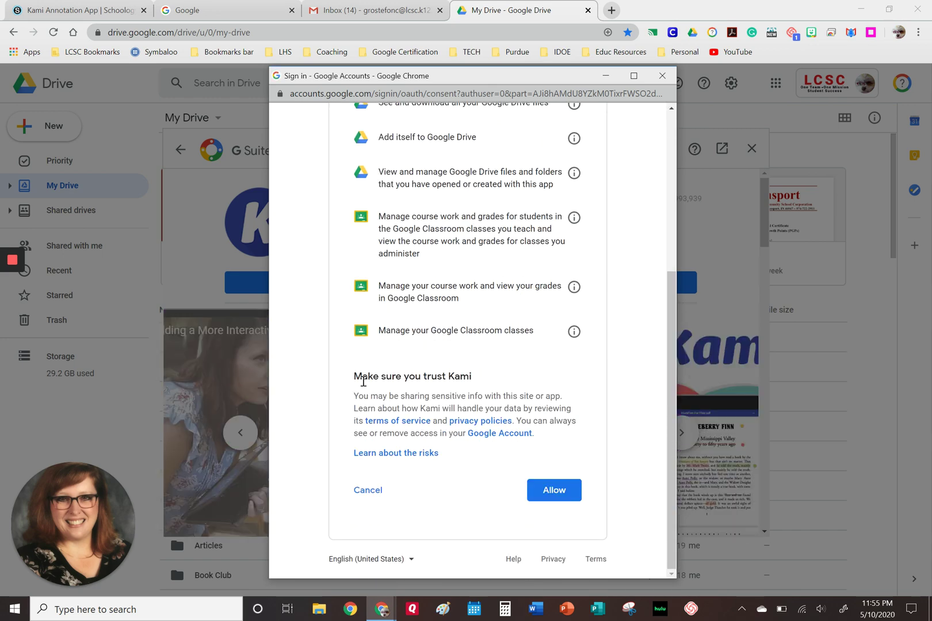
left_click(545, 491)
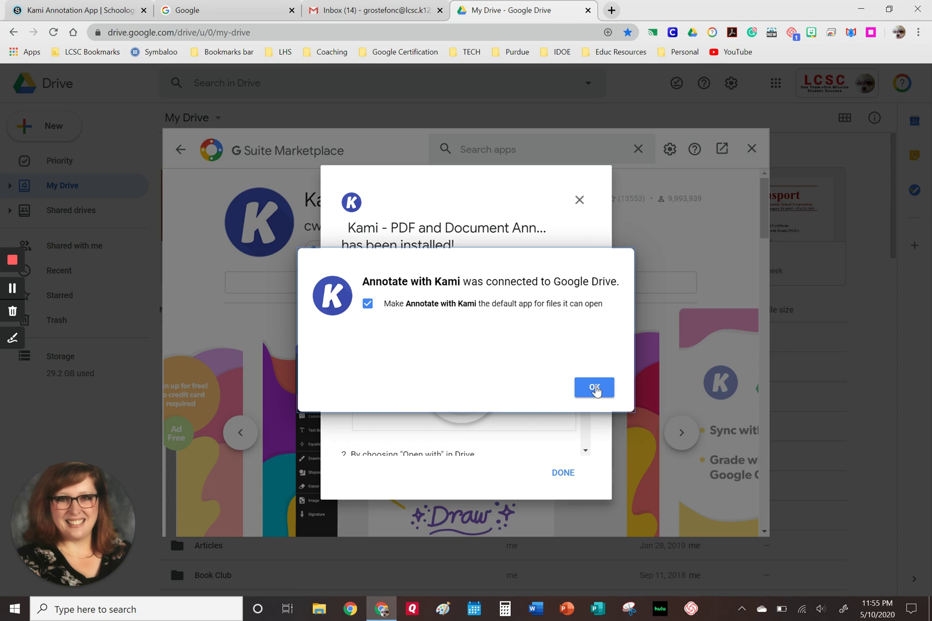
- Accept Annotate with Kami as the default app for files it can open, finish the installation and close the Marketplace
left_click(594, 388)
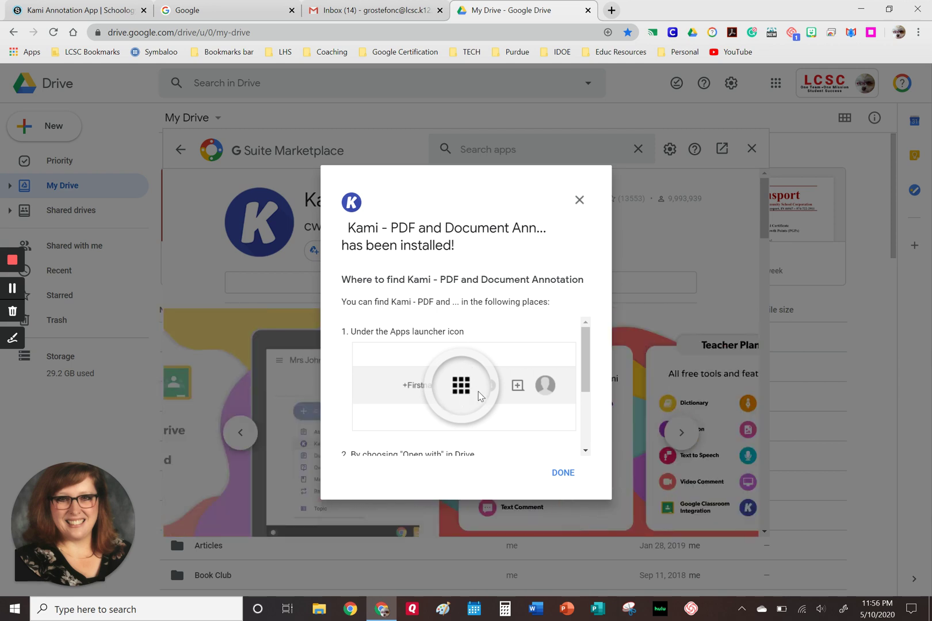
scroll(478, 396, "down", 2)
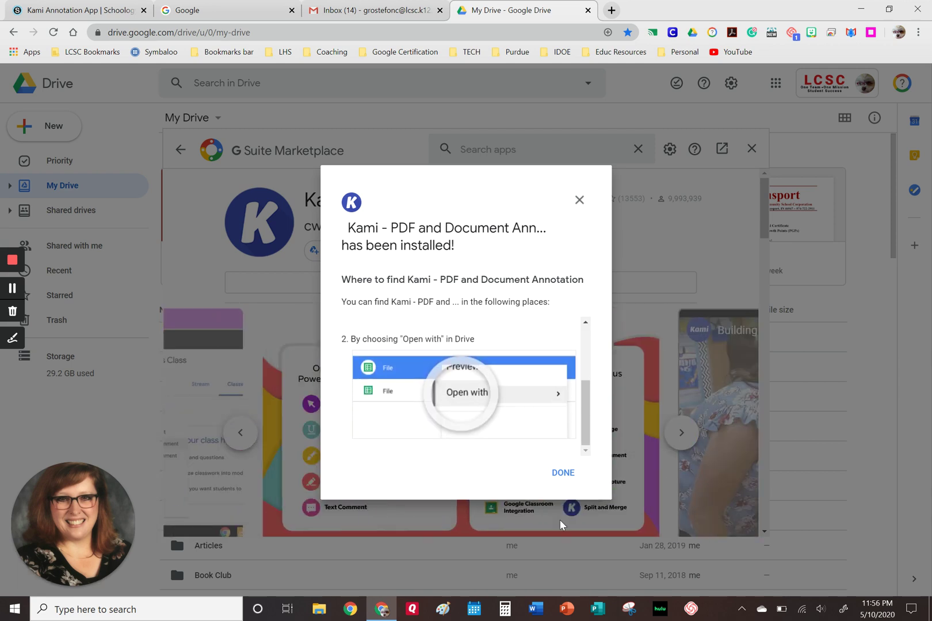
left_click(562, 475)
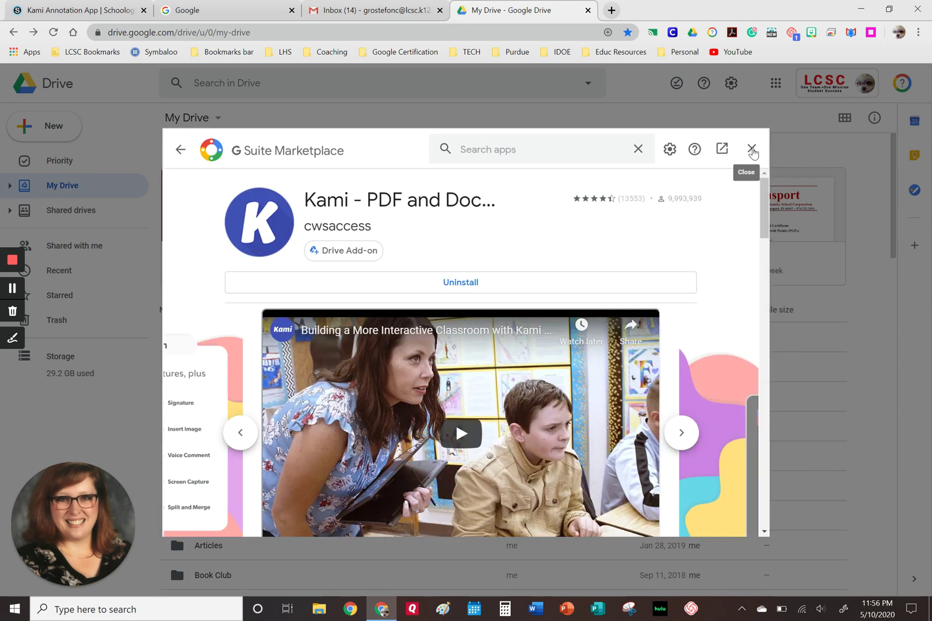
left_click(751, 150)
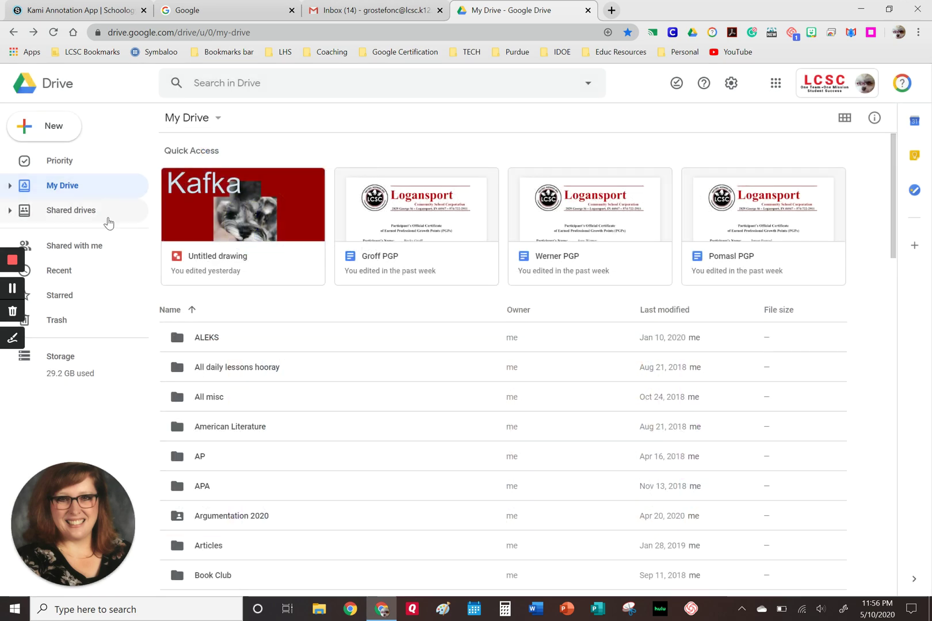
- Open Confused words list McL.pdf from the All daily lessons hooray folder in Kami
left_click(13, 288)
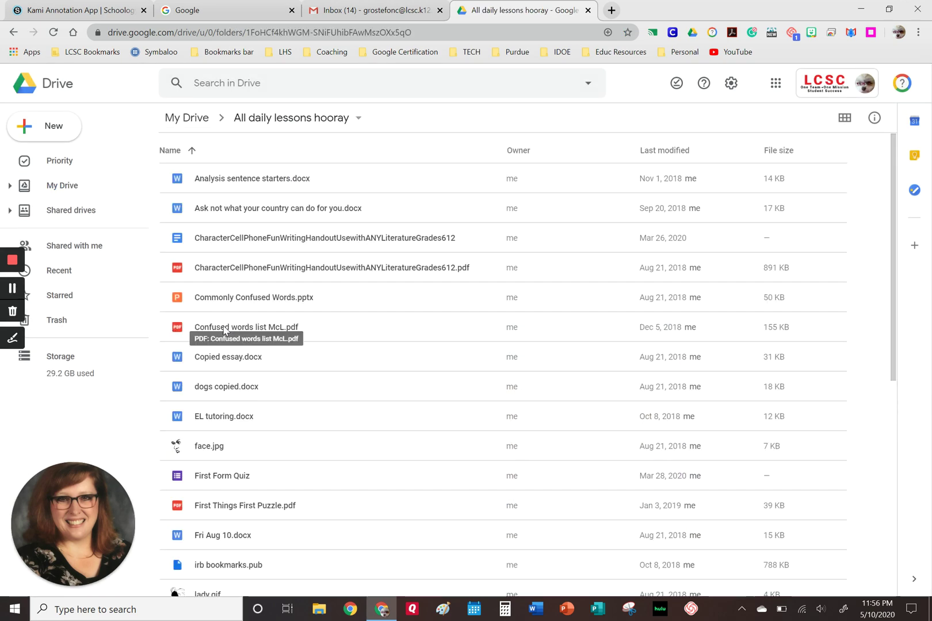
double_click(225, 327)
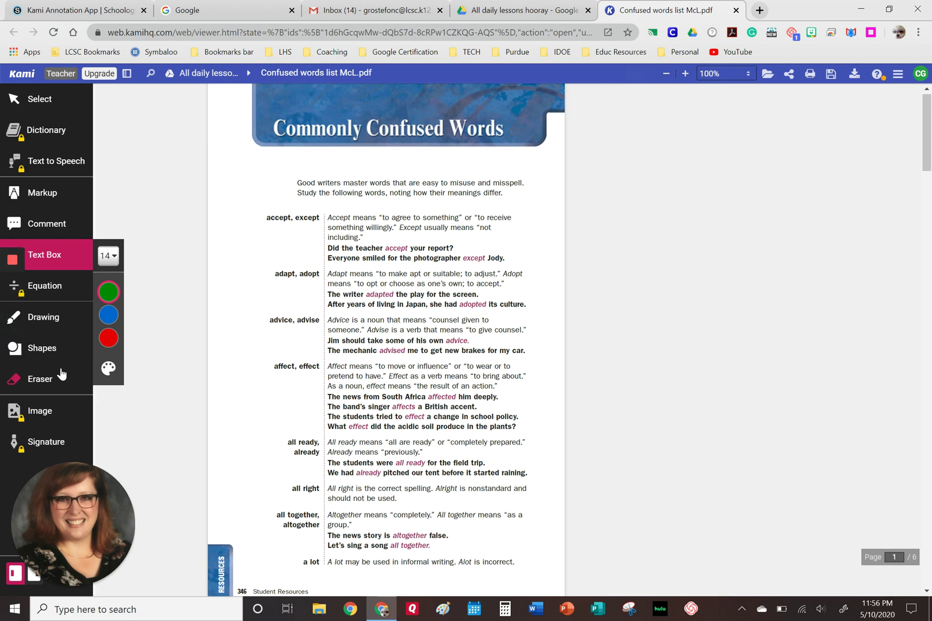
- Draw freehand pink circles around the "accept, except" entry and the "affect, effect" explanation using the Drawing tool
left_click(42, 324)
mouse_move(107, 408)
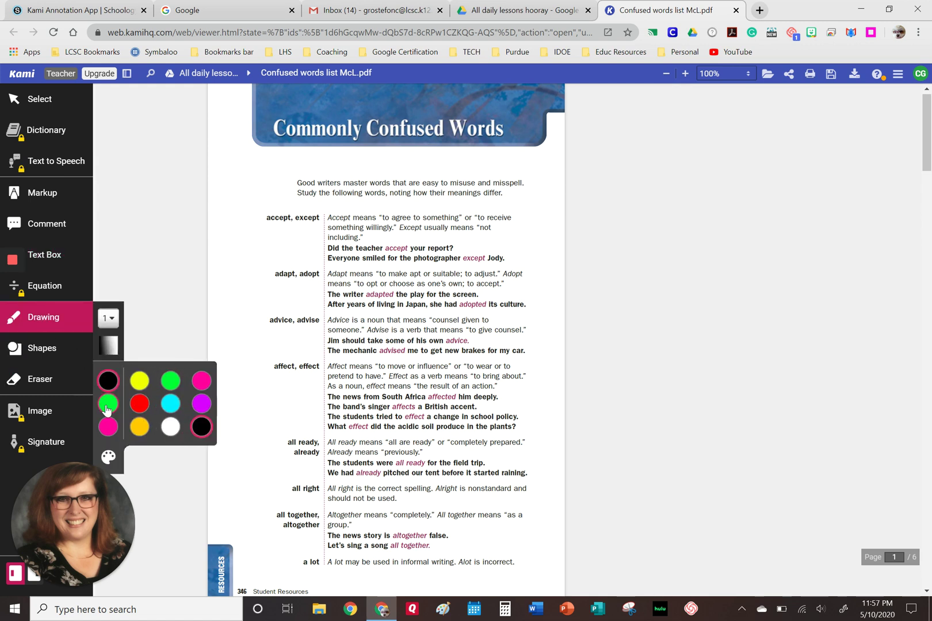
left_click(110, 427)
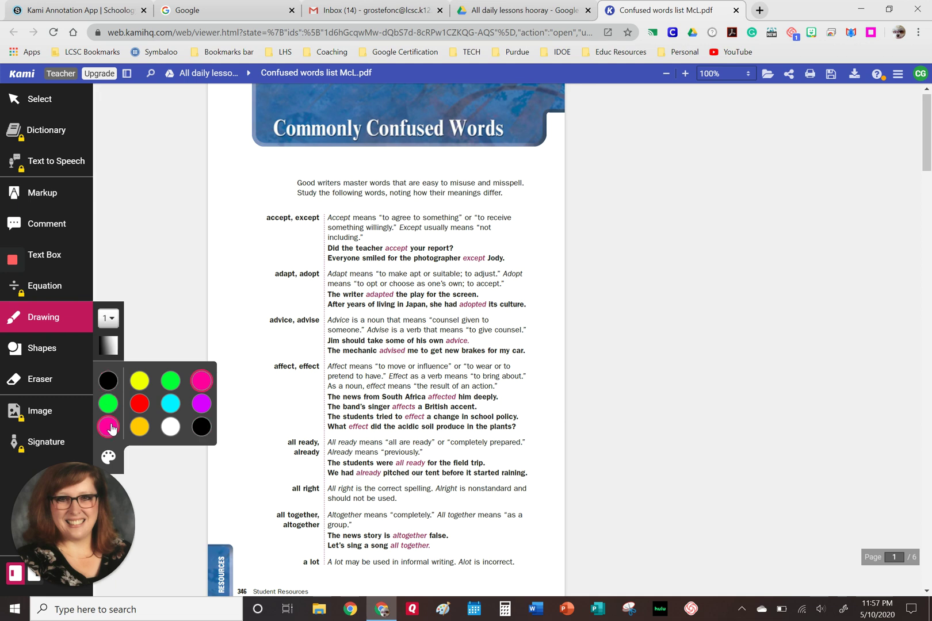
mouse_move(274, 234)
left_mouse_down()
mouse_move(351, 230)
mouse_move(270, 207)
mouse_move(286, 238)
left_mouse_up()
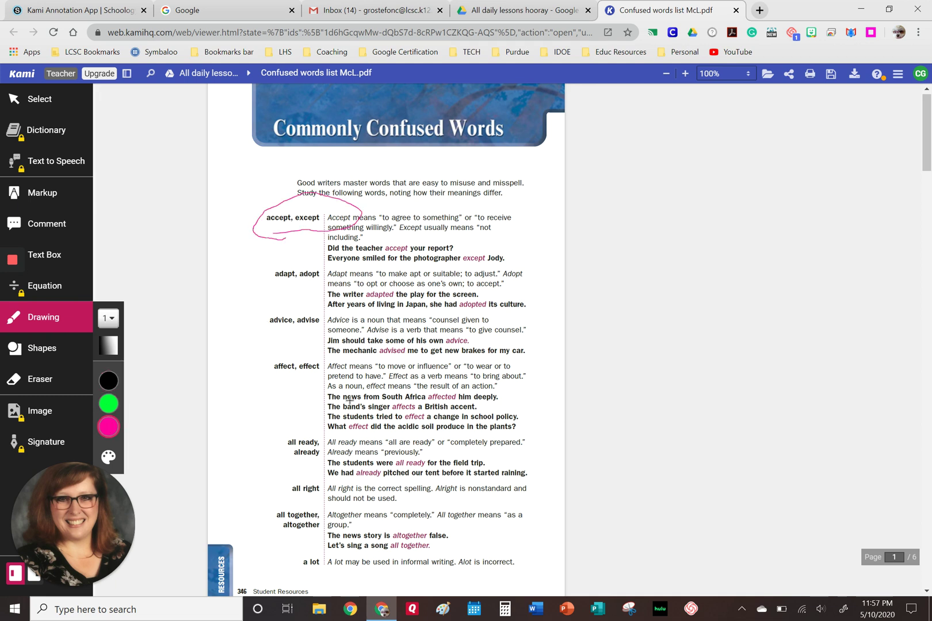
mouse_move(391, 360)
left_mouse_down()
mouse_move(322, 383)
mouse_move(378, 353)
left_mouse_up()
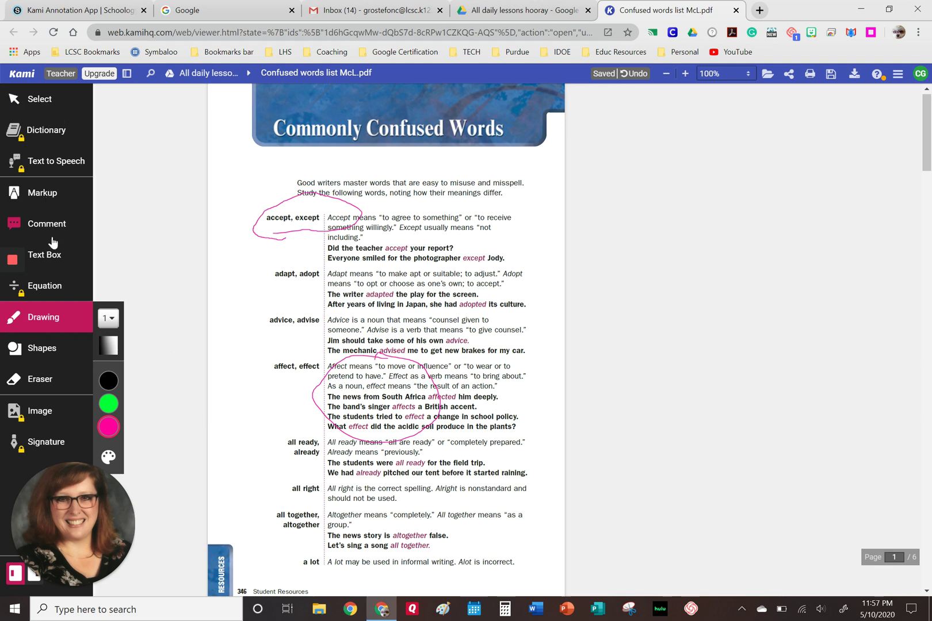
- Look through Chap 1-2 Questions.pdf from the first page to the Chapters 1-2 questions on page 2
mouse_move(13, 316)
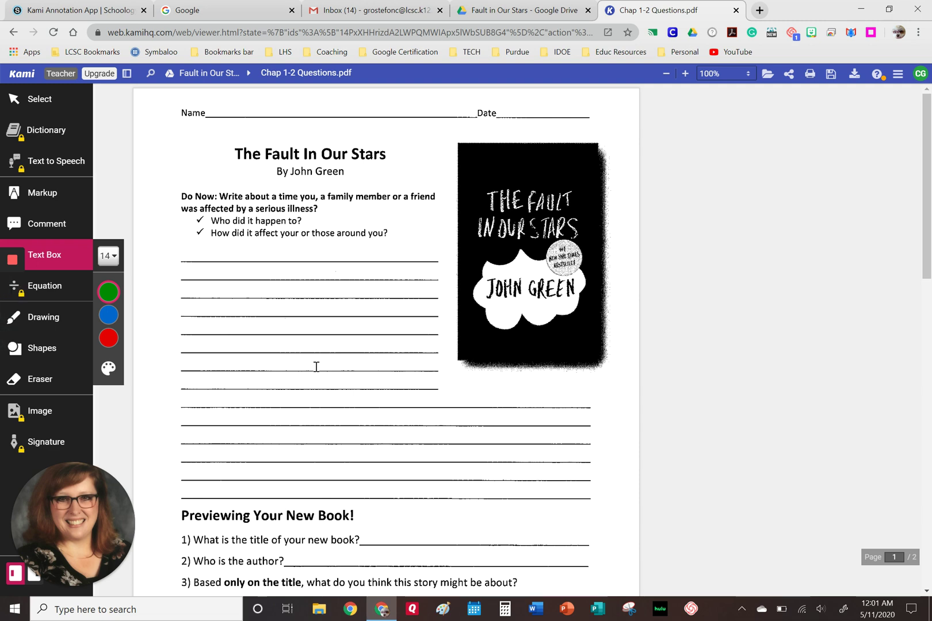
scroll(317, 366, "down", 8)
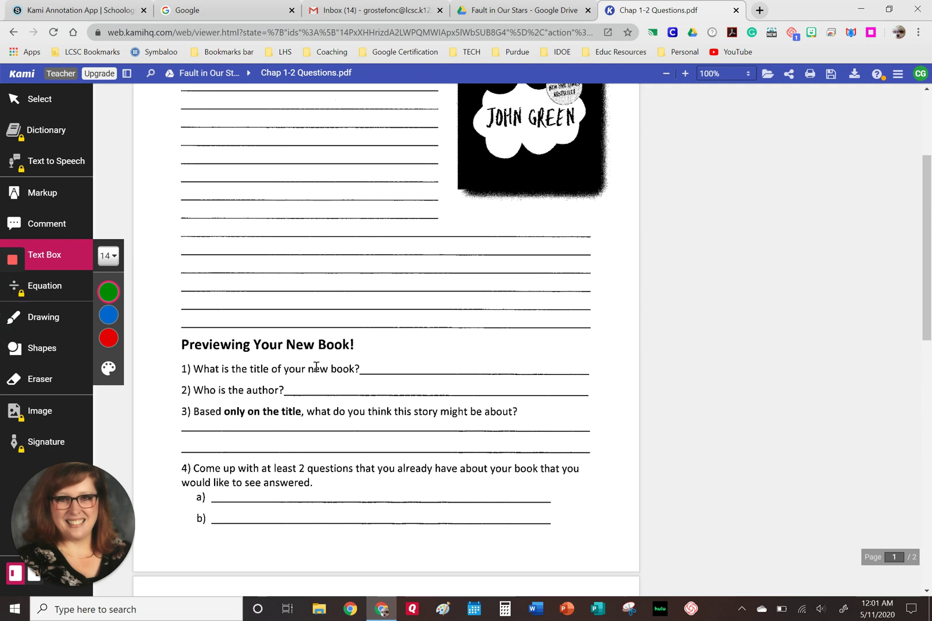
scroll(316, 366, "down", 4)
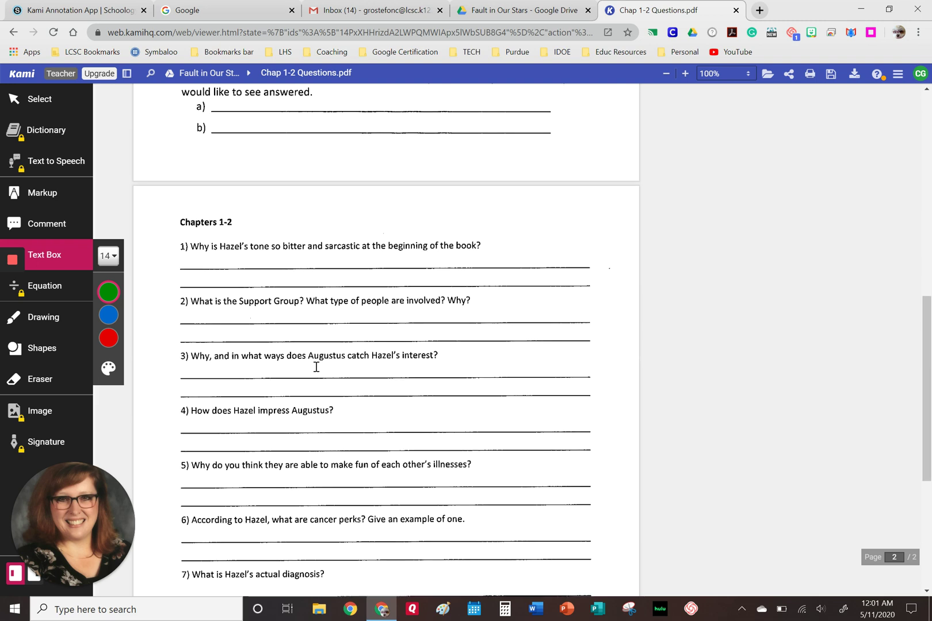
- Add a text box over the answer lines under the Do Now prompt on page 1 reading "Here is a wonderful response."
scroll(316, 367, "up", 9)
scroll(317, 366, "up", 2)
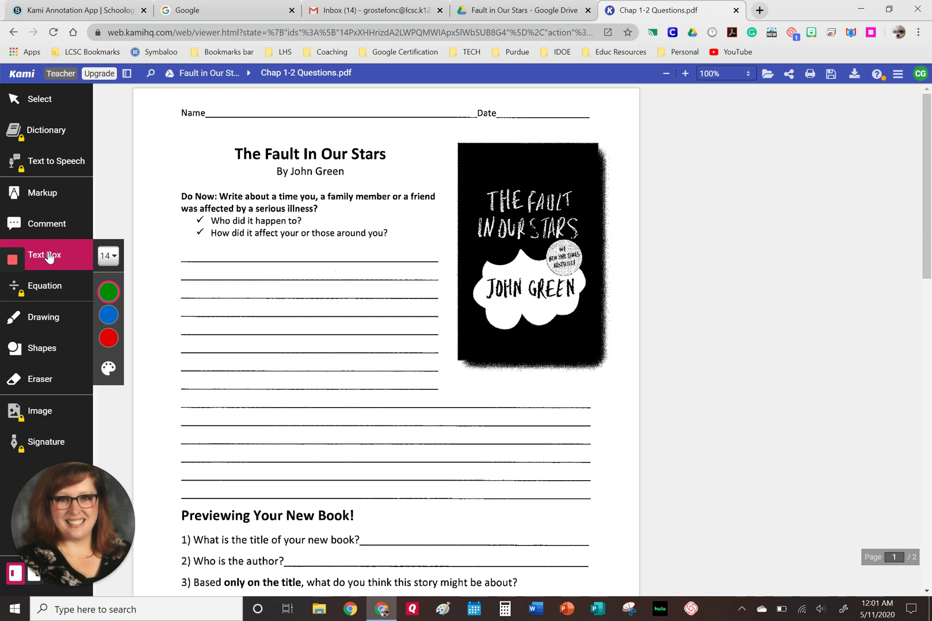
left_click(183, 251)
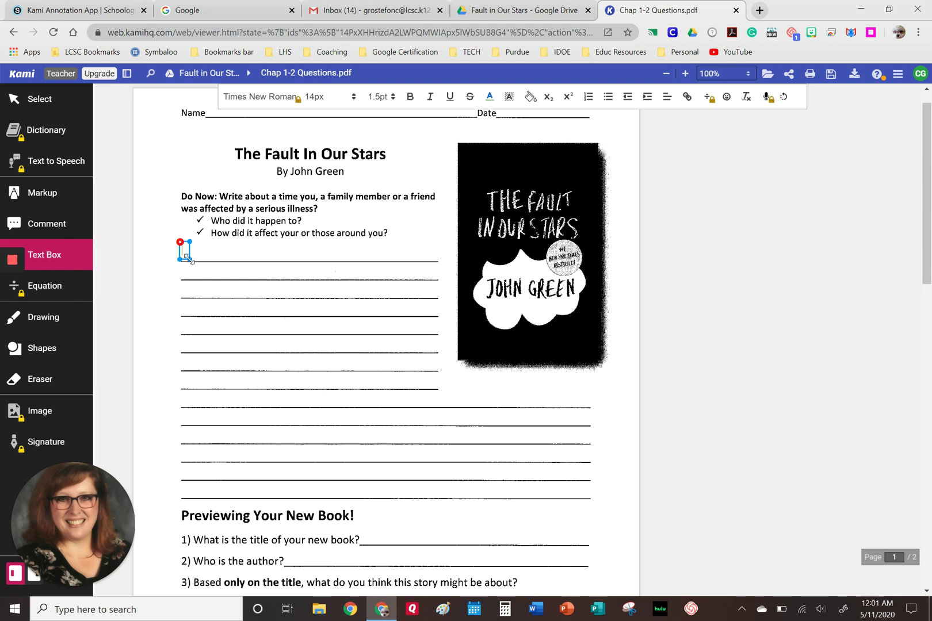
left_click_drag(189, 259, 444, 454)
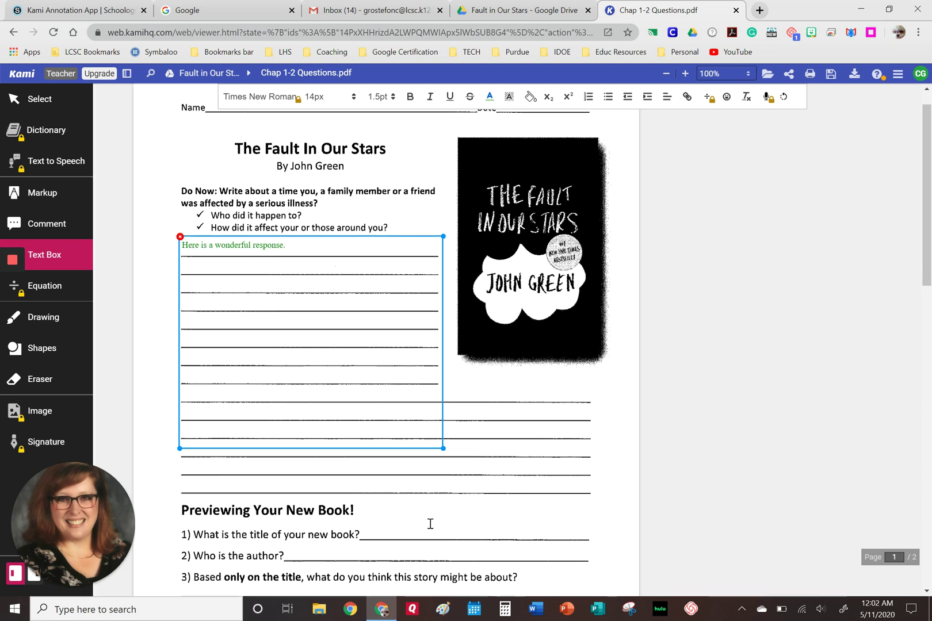
scroll(430, 524, "down", 1)
scroll(431, 523, "up", 1)
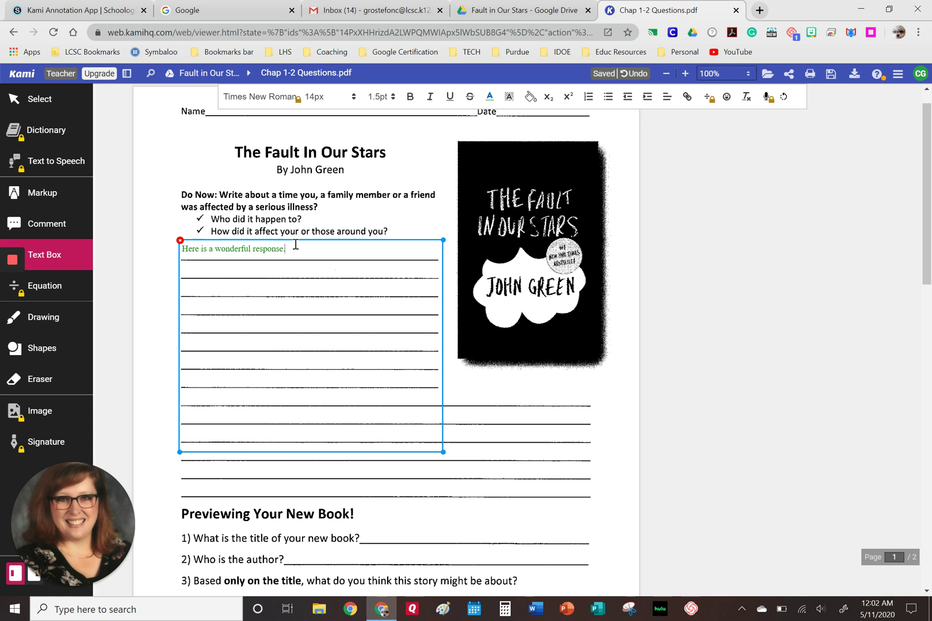
- Try to set the size of the response text to 24 px
left_click_drag(296, 245, 178, 247)
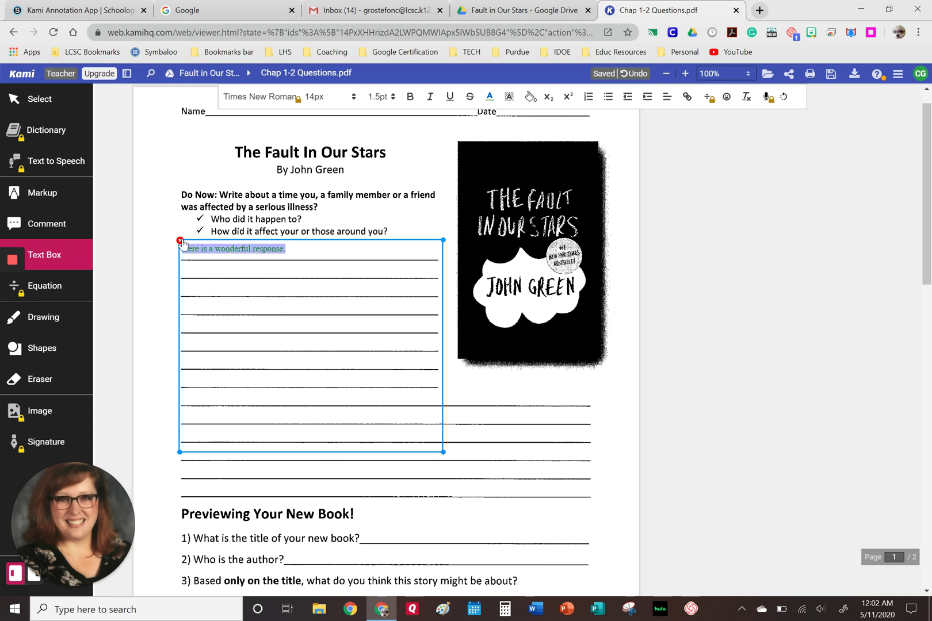
left_click(55, 257)
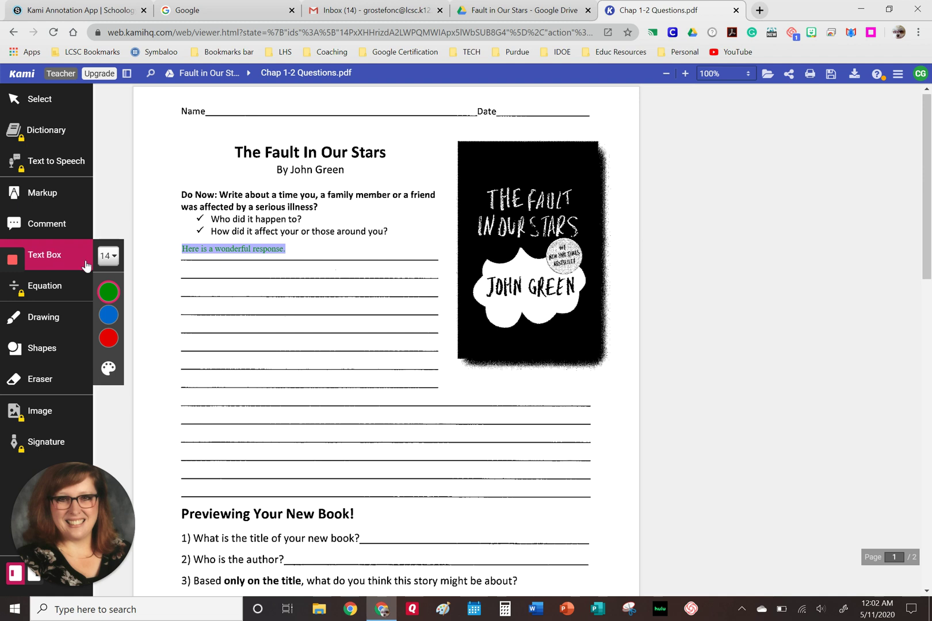
left_click(114, 258)
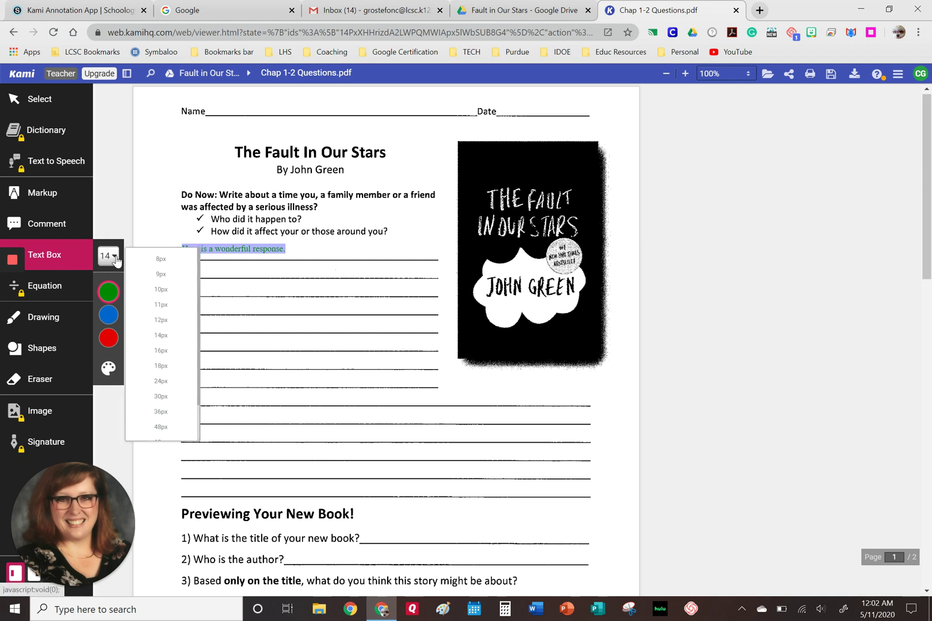
left_click(161, 382)
left_click(326, 268)
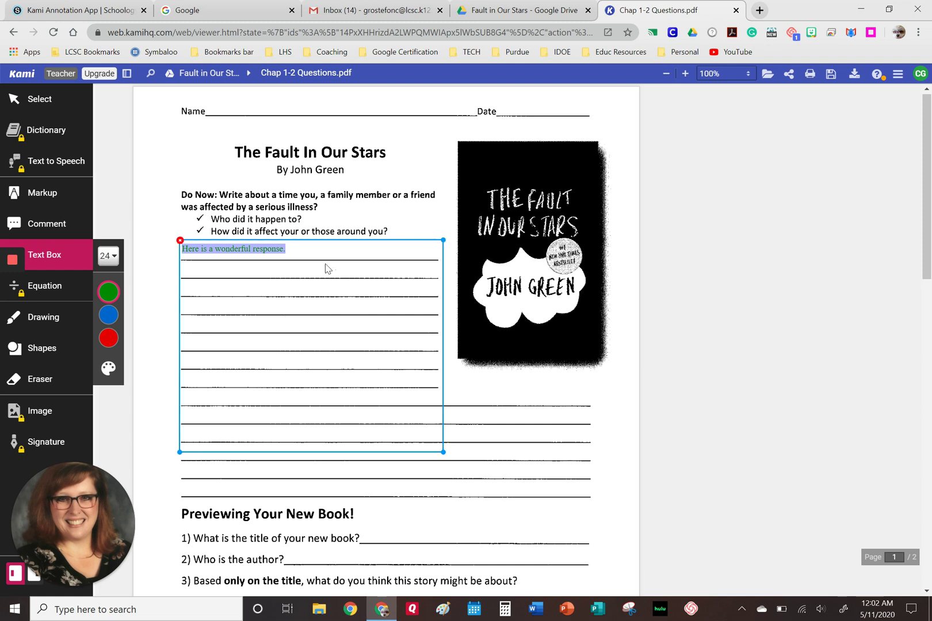
- Reselect the whole response text, try it at 72 px and settle on a font size of 36 px
left_click(325, 244)
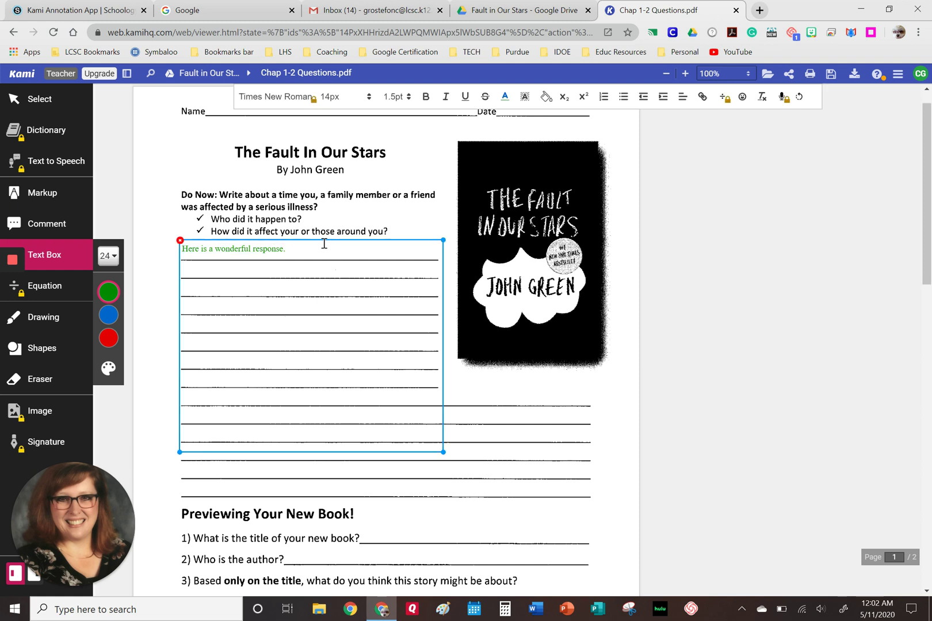
left_click_drag(300, 245, 174, 242)
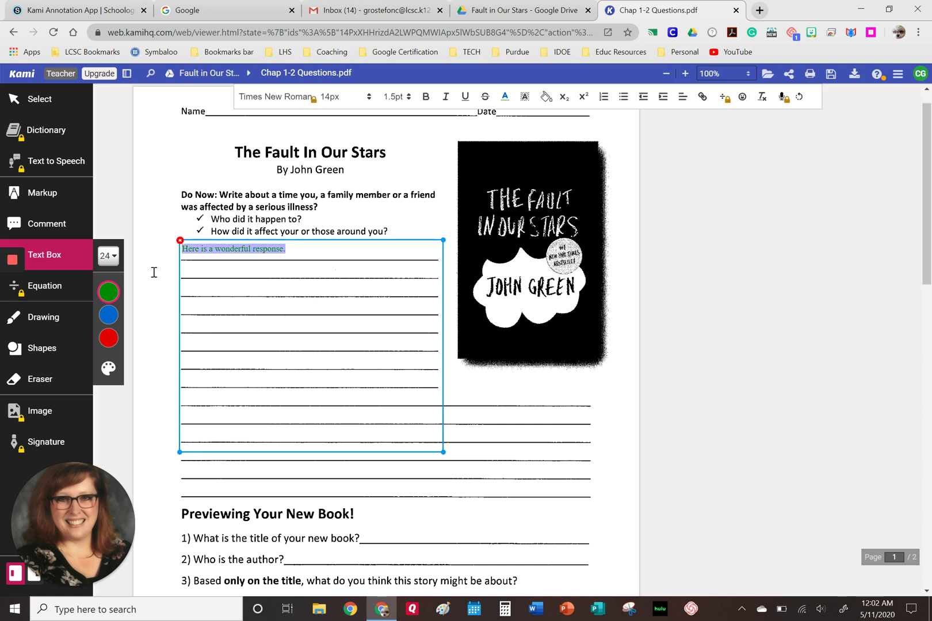
left_click(110, 258)
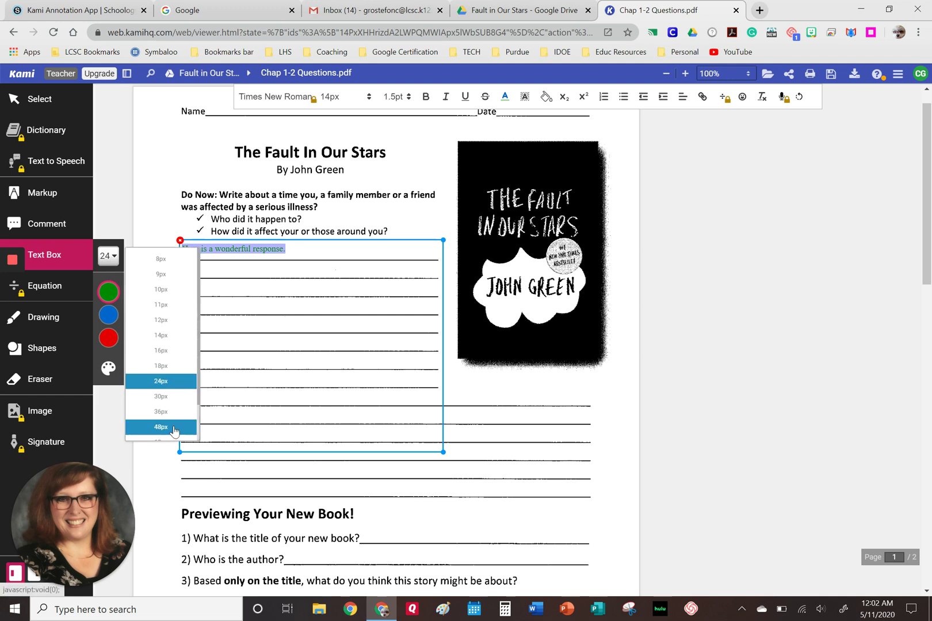
left_click(155, 415)
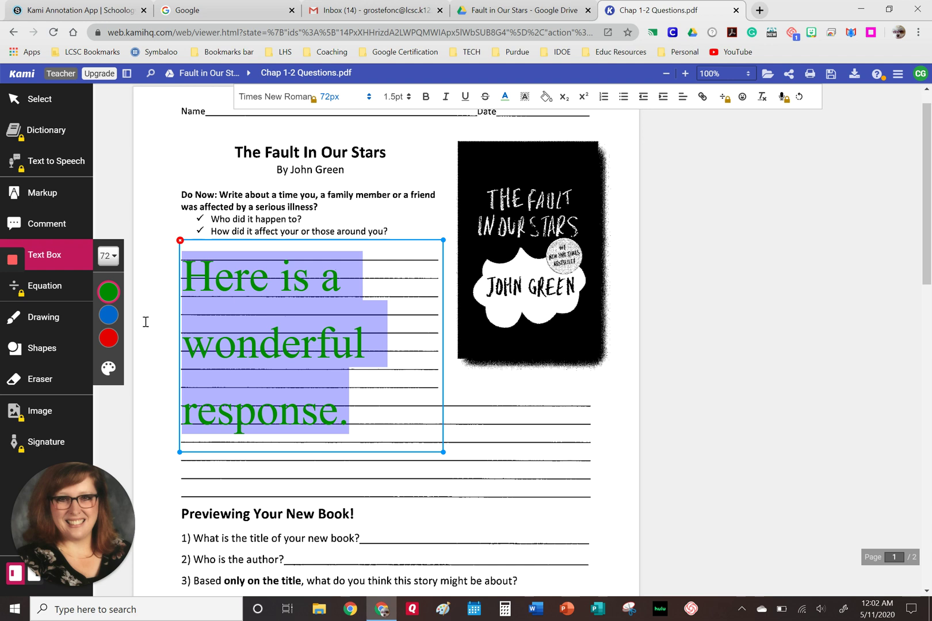
left_click(111, 257)
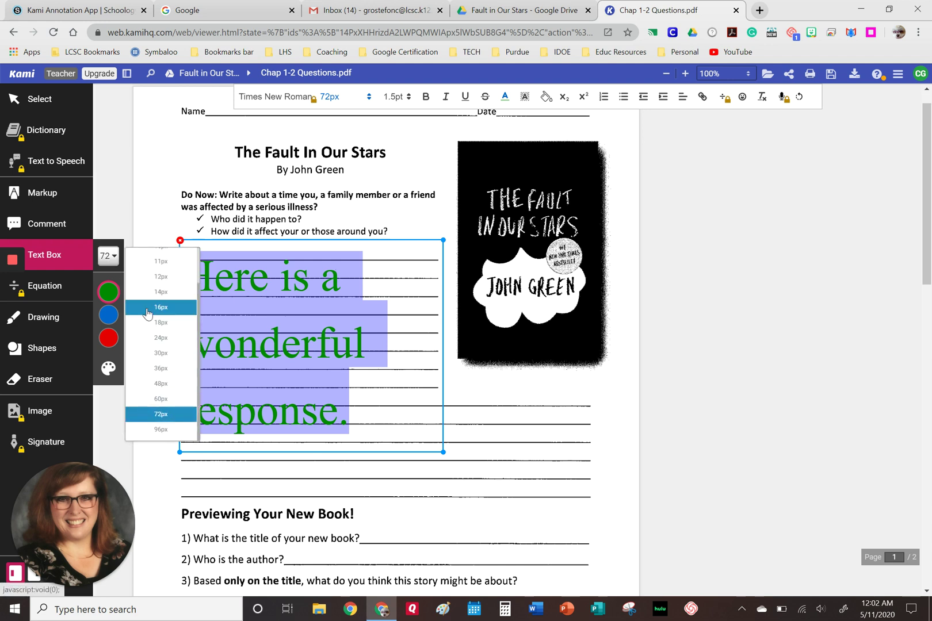
left_click(163, 370)
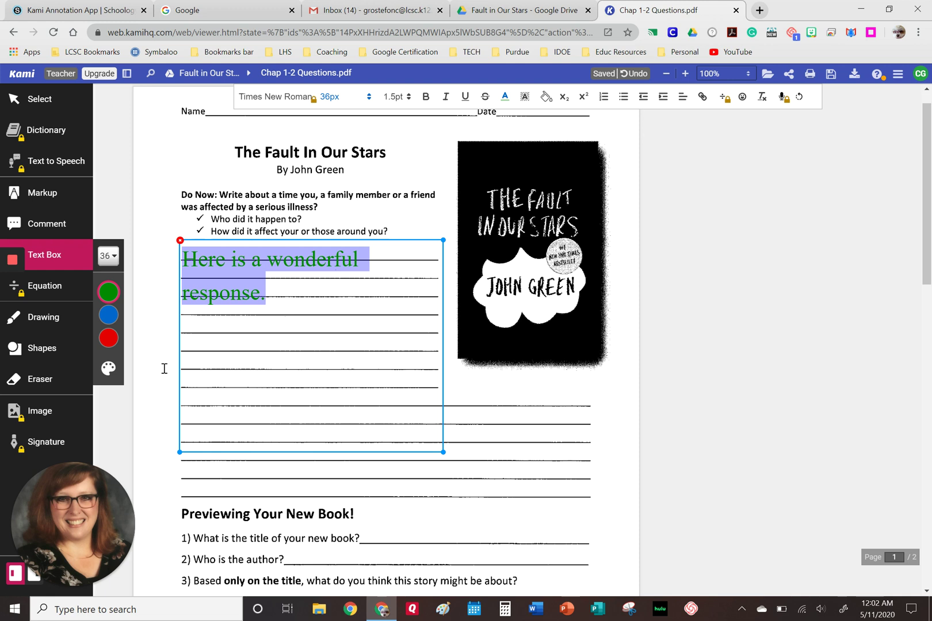
- Color the response text purple and move its text box up slightly so the words sit on the answer lines
left_click(107, 370)
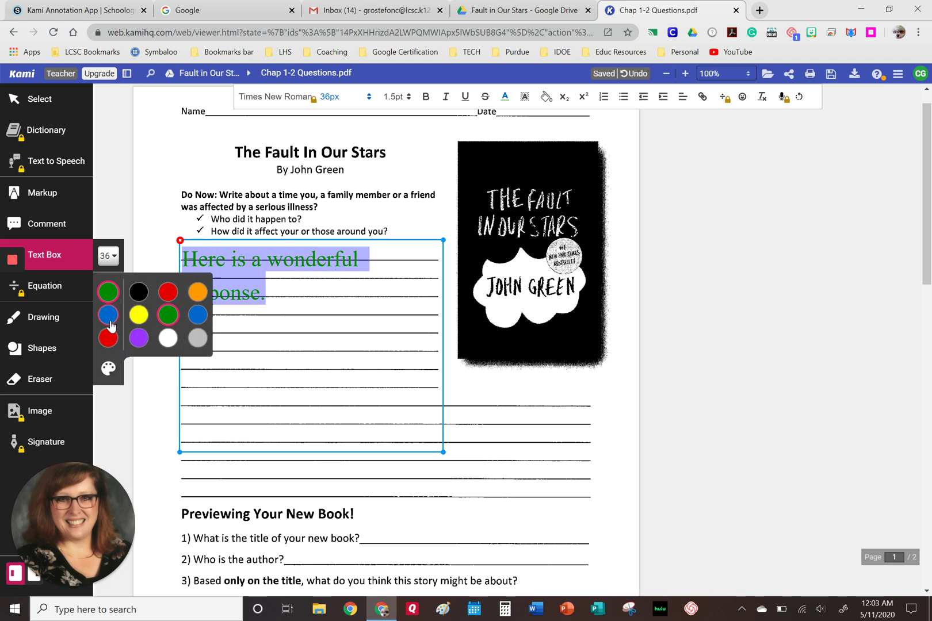
left_click(139, 340)
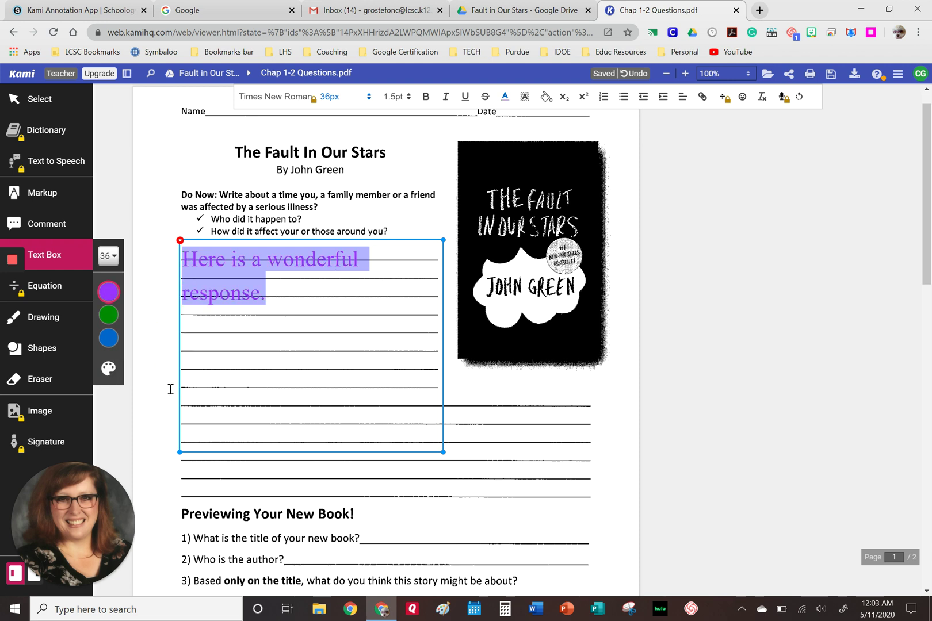
left_click(170, 389)
left_click(219, 291)
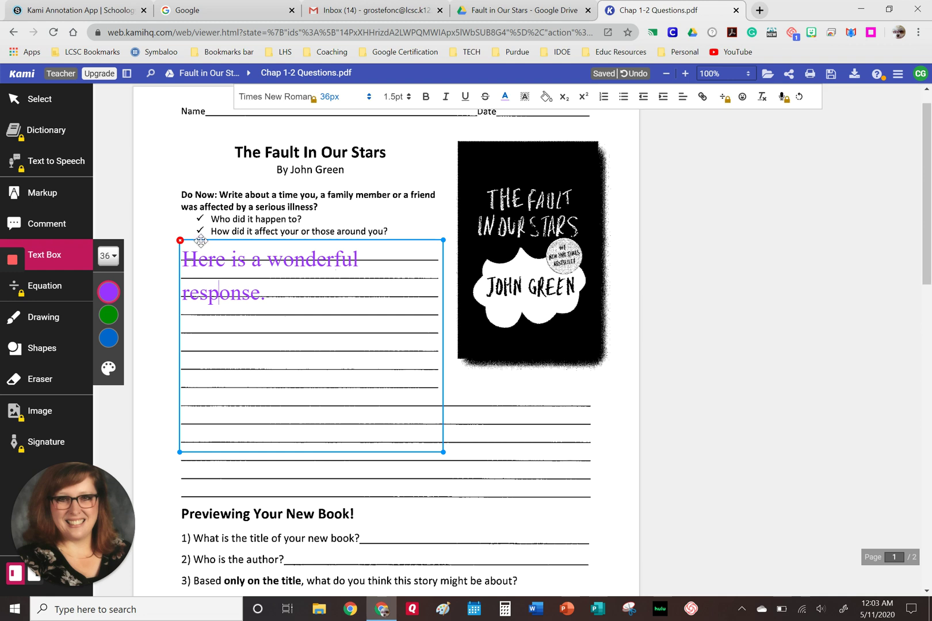
left_click_drag(194, 241, 193, 229)
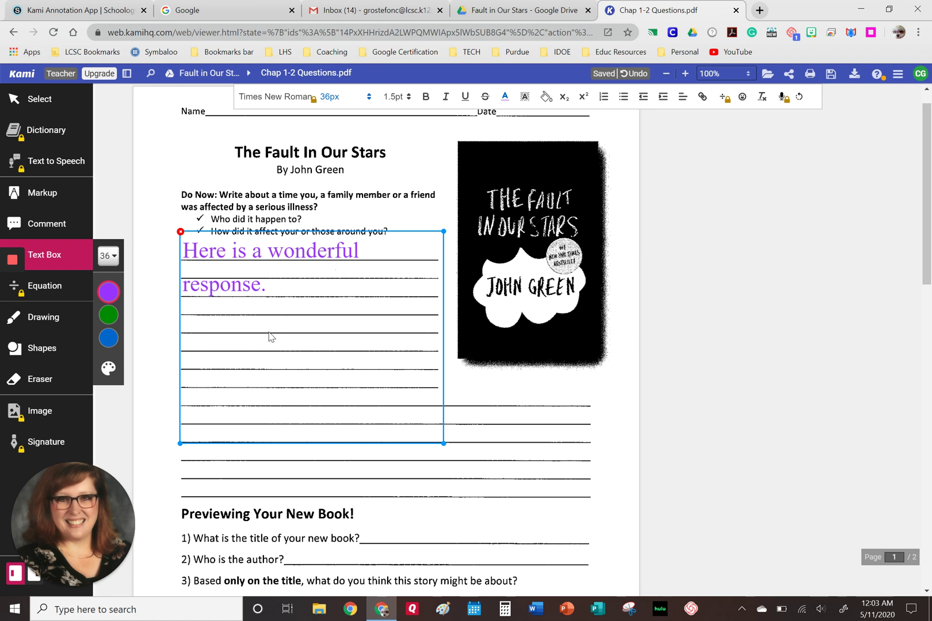
left_click(616, 408)
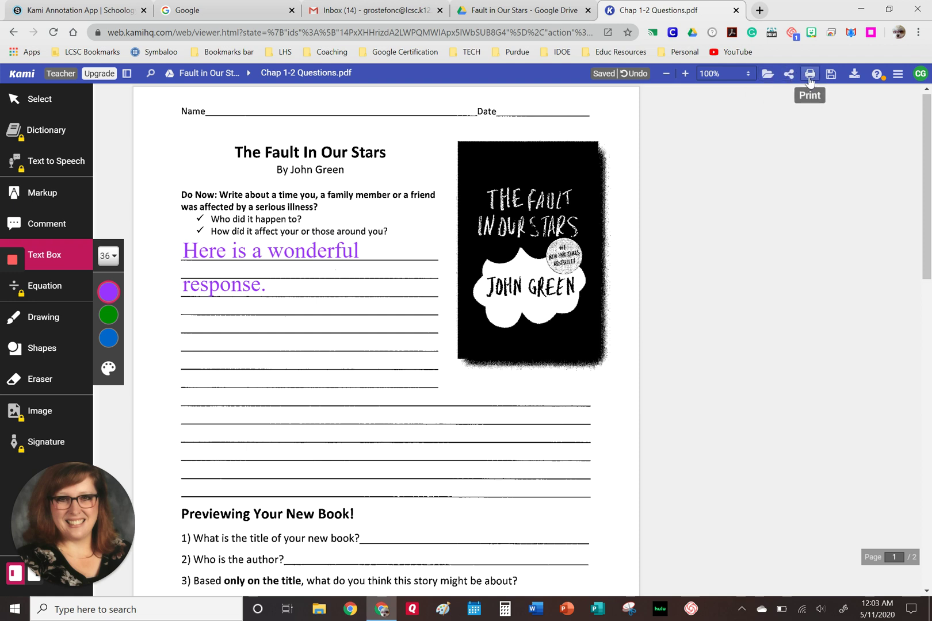
- Export all pages with all annotations to the computer as a PDF, removing the "Kami Export - " prefix from the file name
left_click(854, 74)
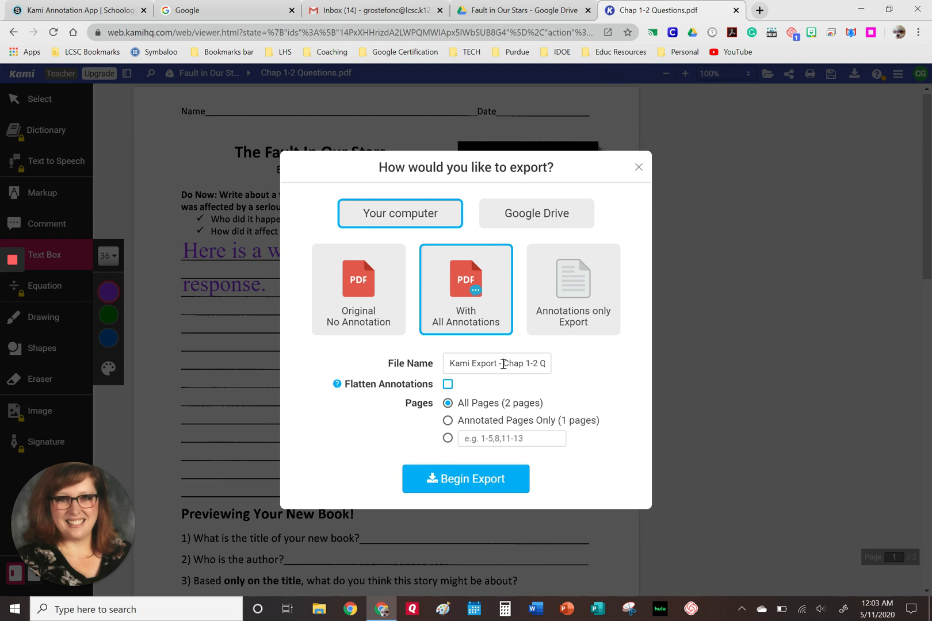
left_click(504, 363)
key("BackSpace")
key("BackSpace")
key("BackSpace")
key("BackSpace")
key("BackSpace")
key("BackSpace")
key("BackSpace")
key("BackSpace")
key("BackSpace")
key("BackSpace")
key("BackSpace")
key("BackSpace")
key("BackSpace")
key("BackSpace")
left_click(453, 479)
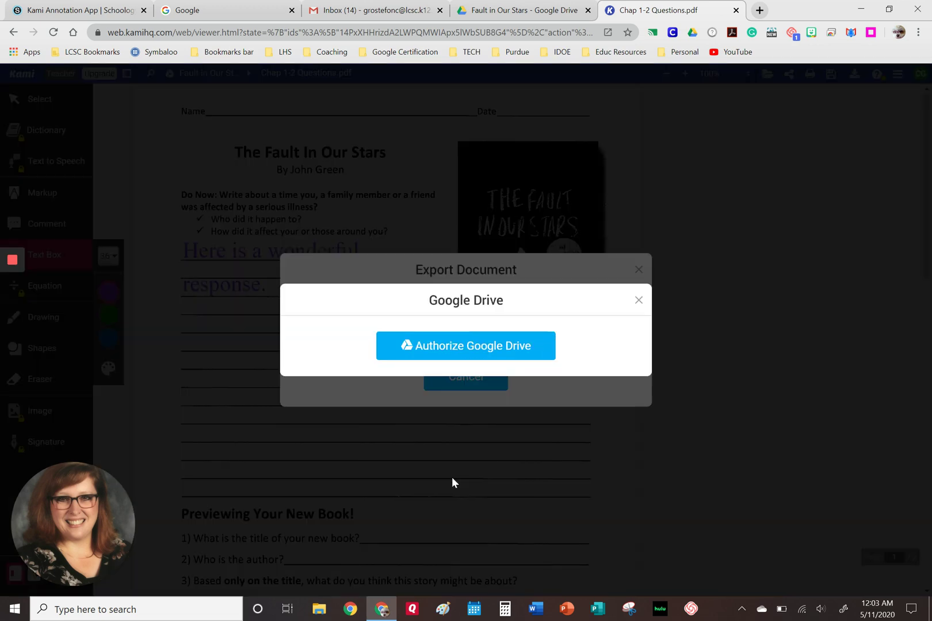
- Authorize Kami to access Google Drive with the school Google account so the PDF export downloads
left_click(440, 344)
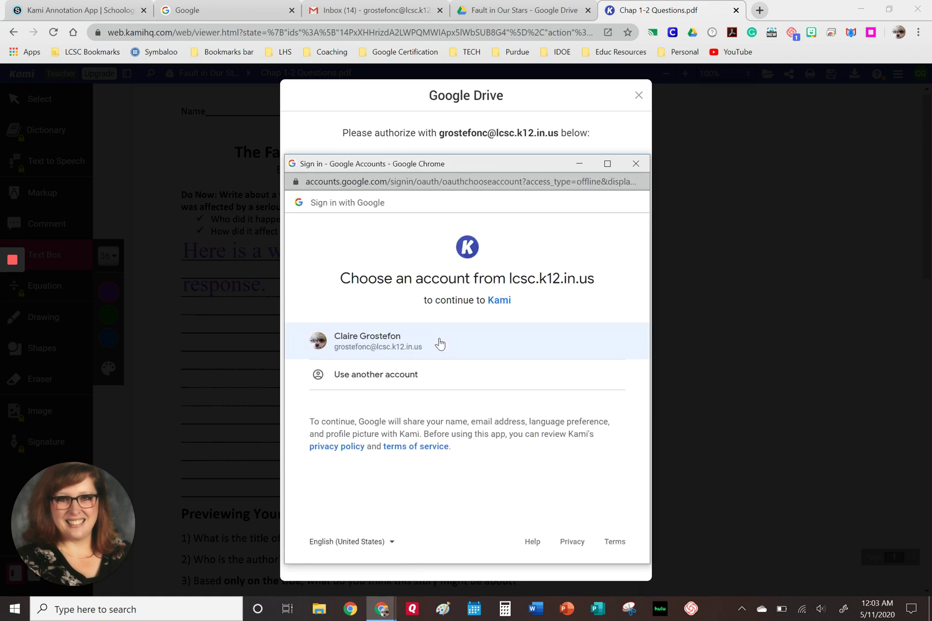
left_click(369, 348)
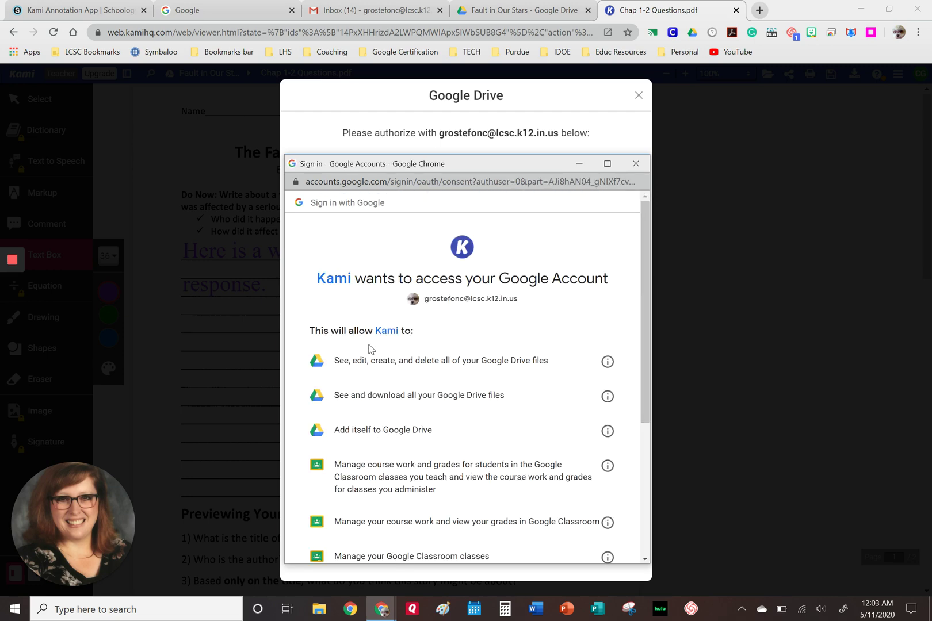
scroll(368, 348, "down", 4)
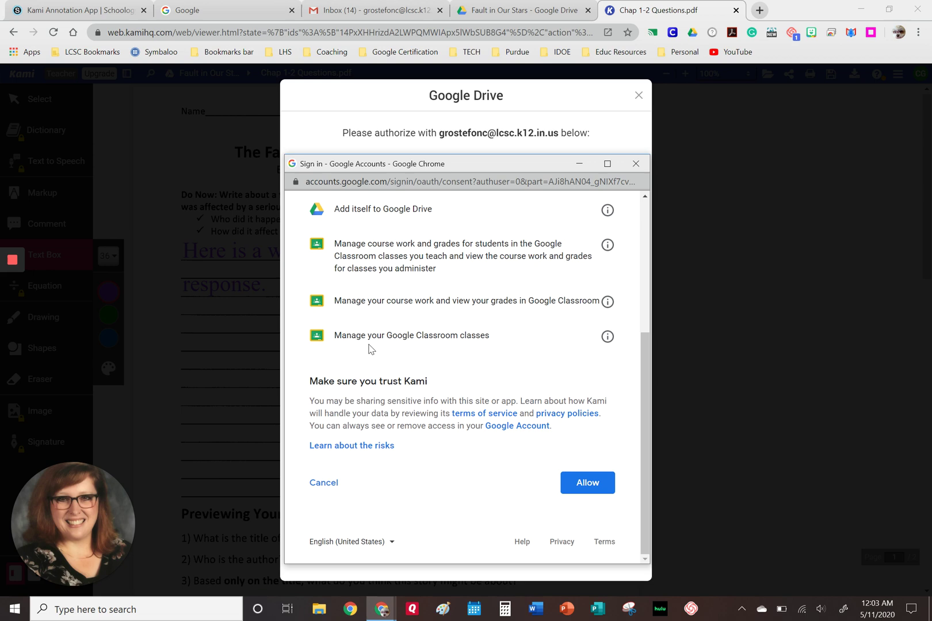
left_click(587, 481)
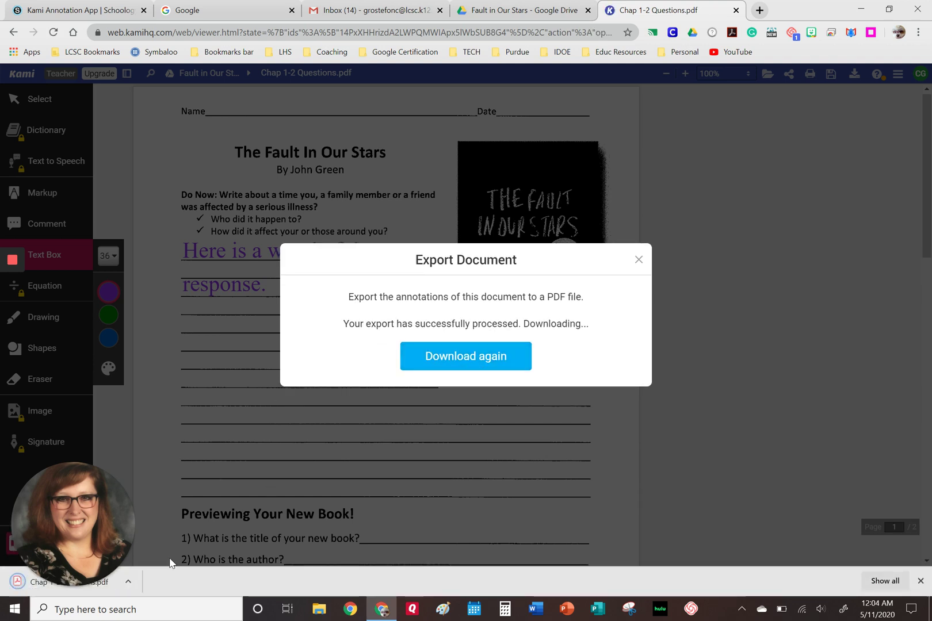
mouse_move(27, 584)
- Switch to Schoology and open Assignment 3 from the materials of the Schoology 101: Section 1 course
left_click(67, 13)
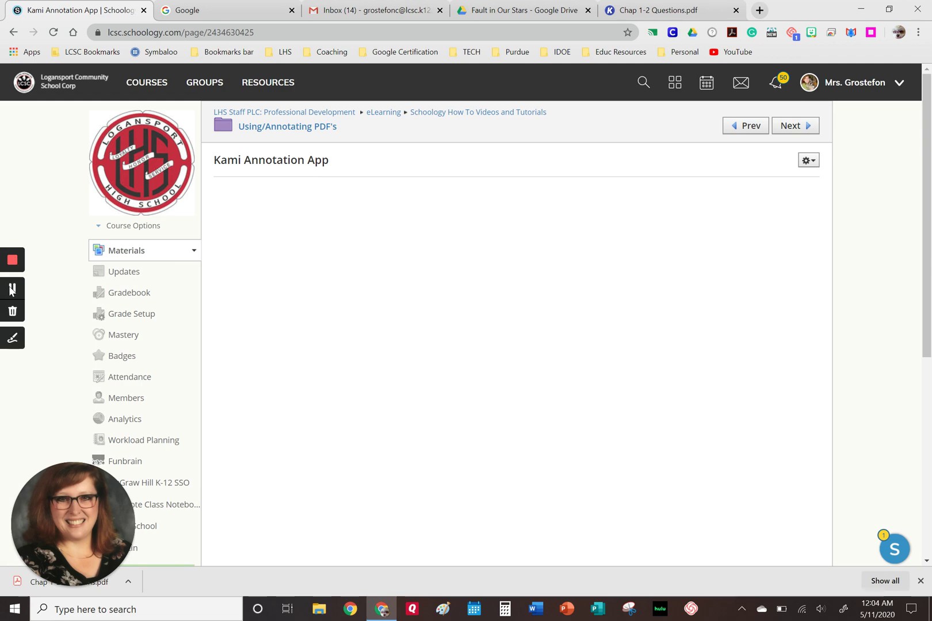
left_click(12, 290)
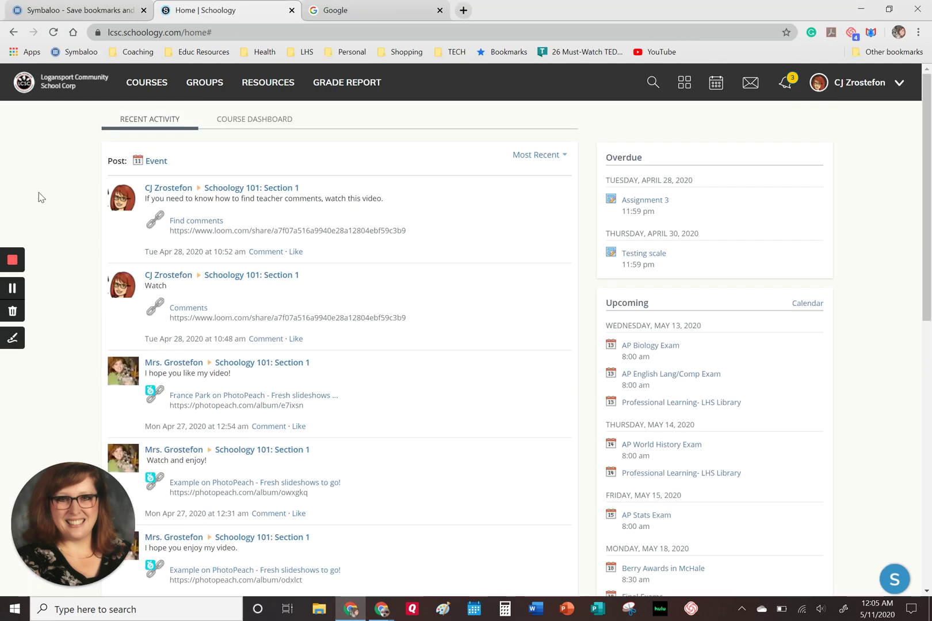
left_click(151, 84)
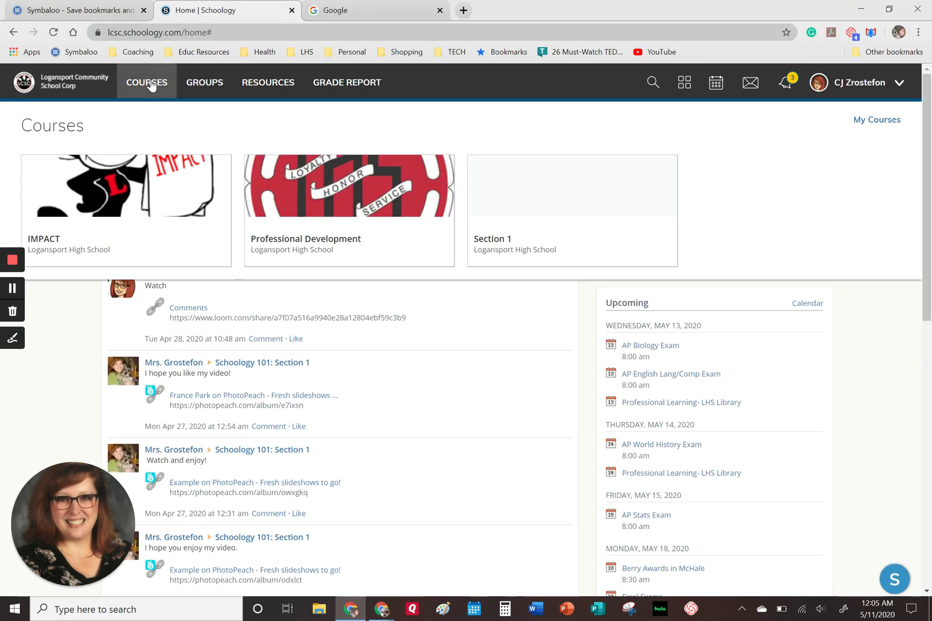
left_click(509, 190)
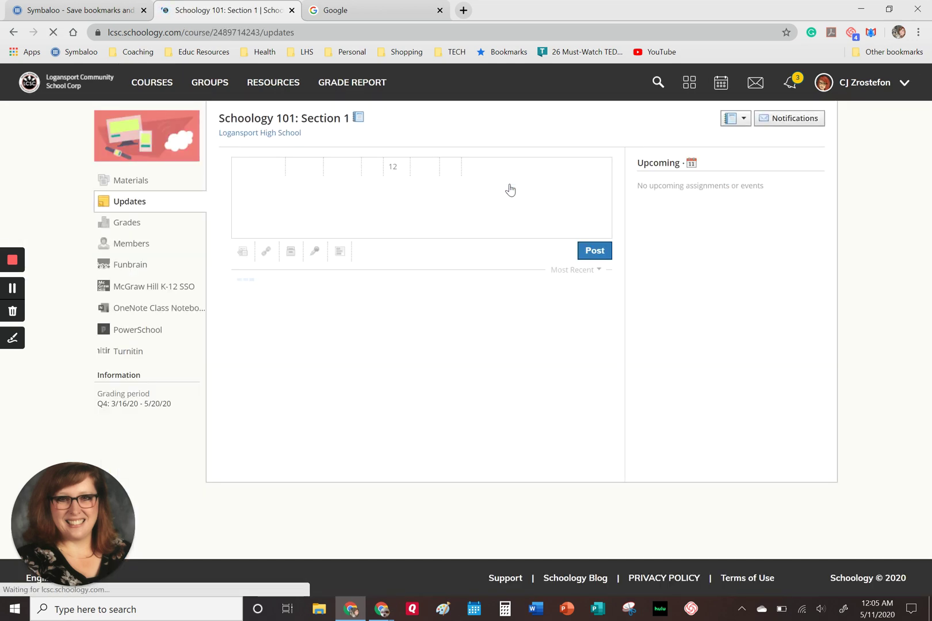
left_click(122, 183)
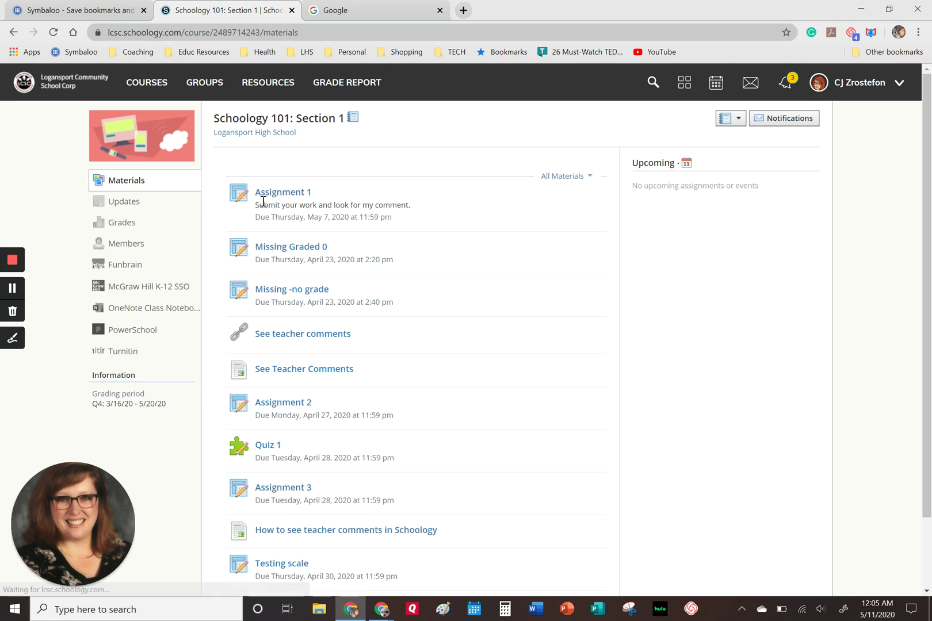
left_click(278, 492)
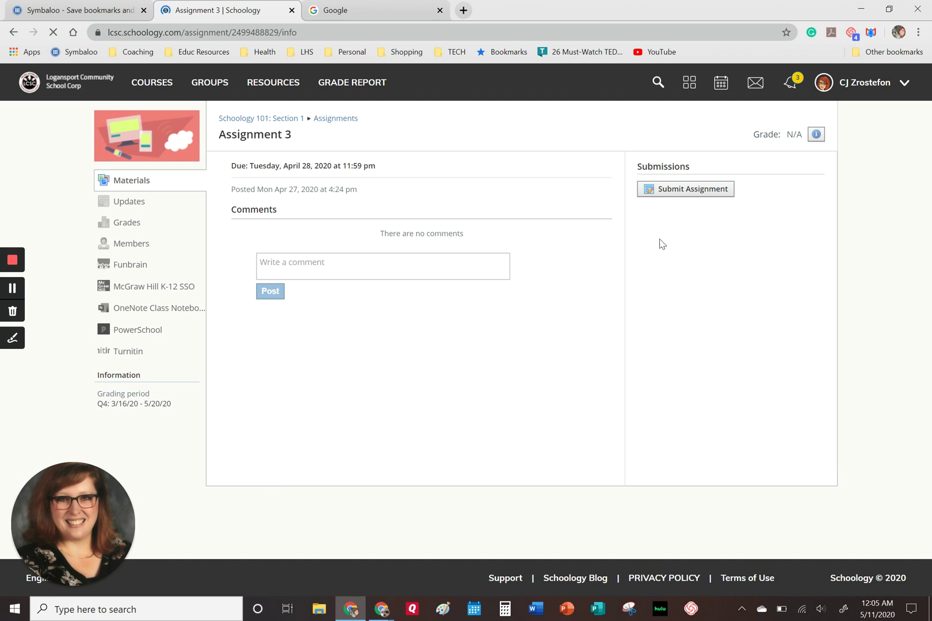
- Submit Chap 1-2 Questions from the Downloads folder as the file for Assignment 3
left_click(666, 194)
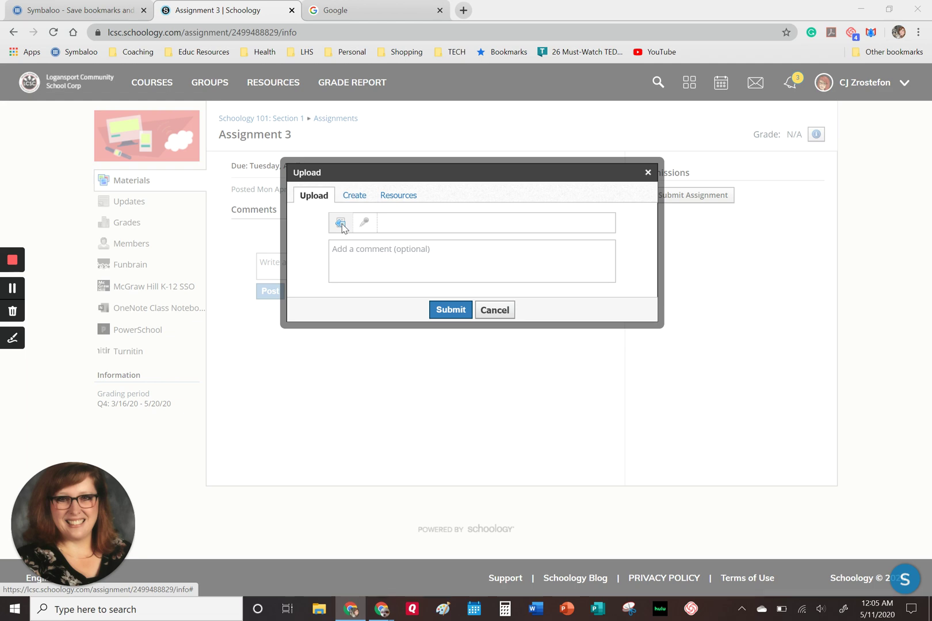
left_click(342, 226)
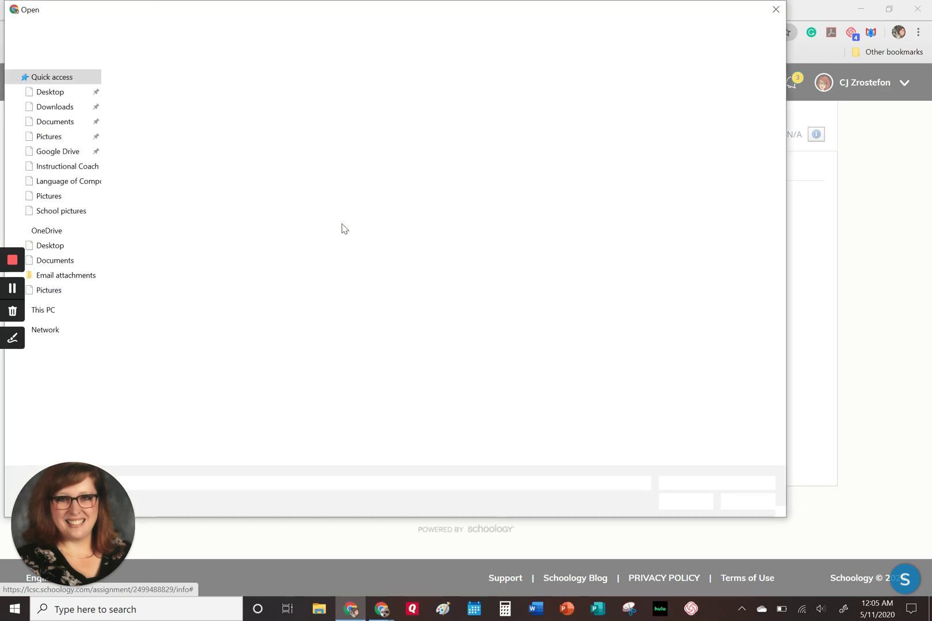
left_click(54, 107)
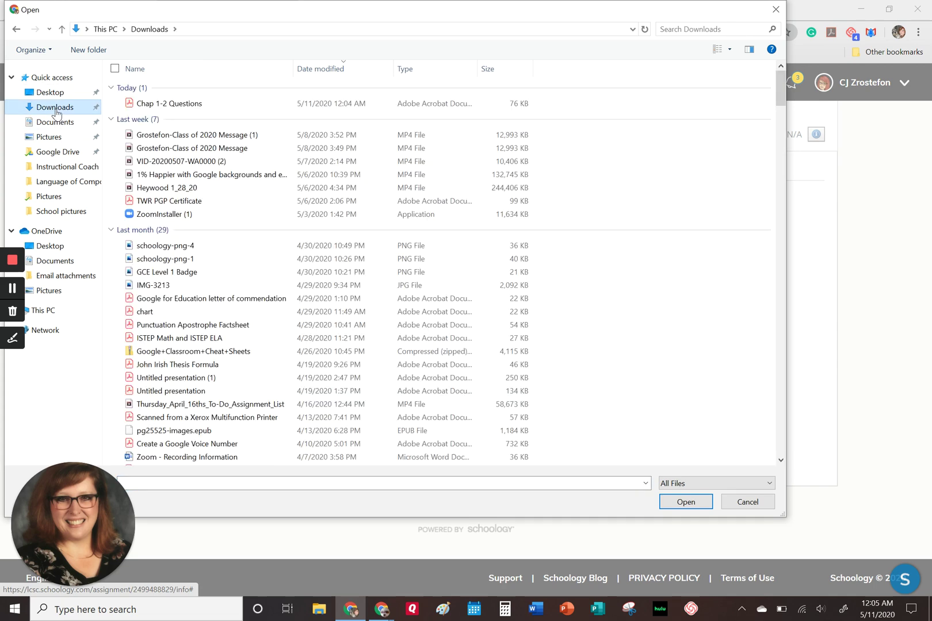
left_click(144, 107)
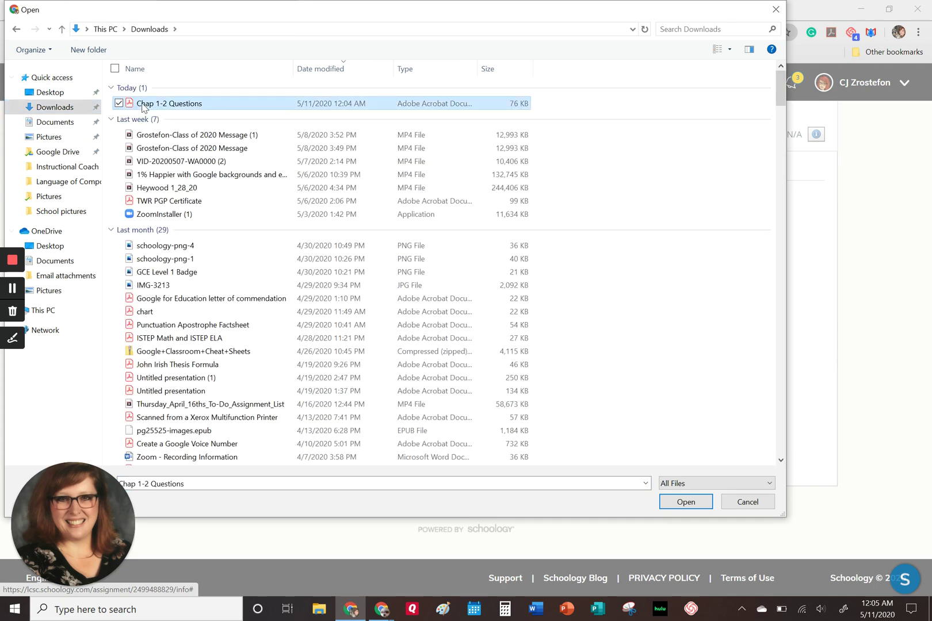
left_click(684, 503)
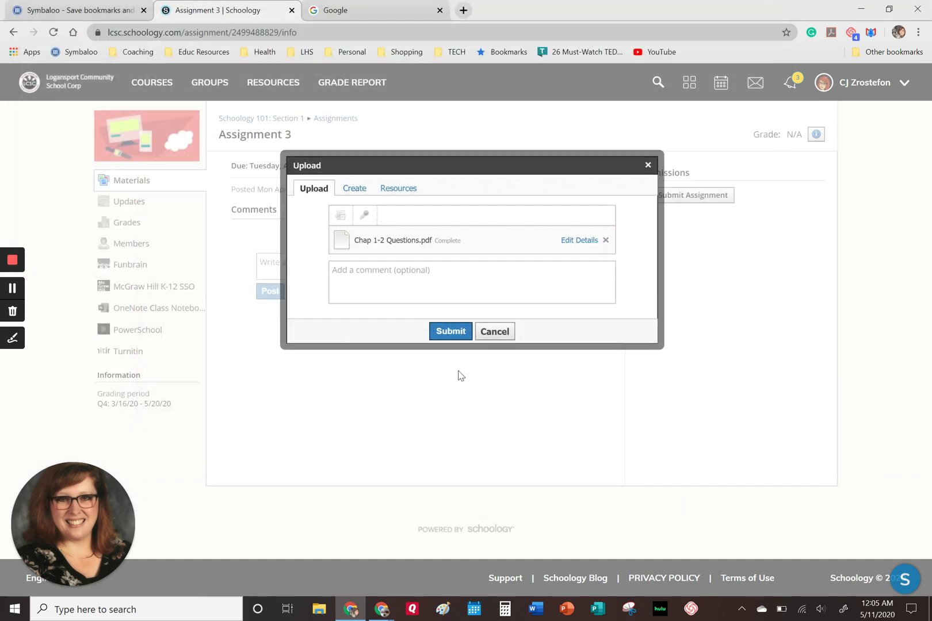
left_click(448, 333)
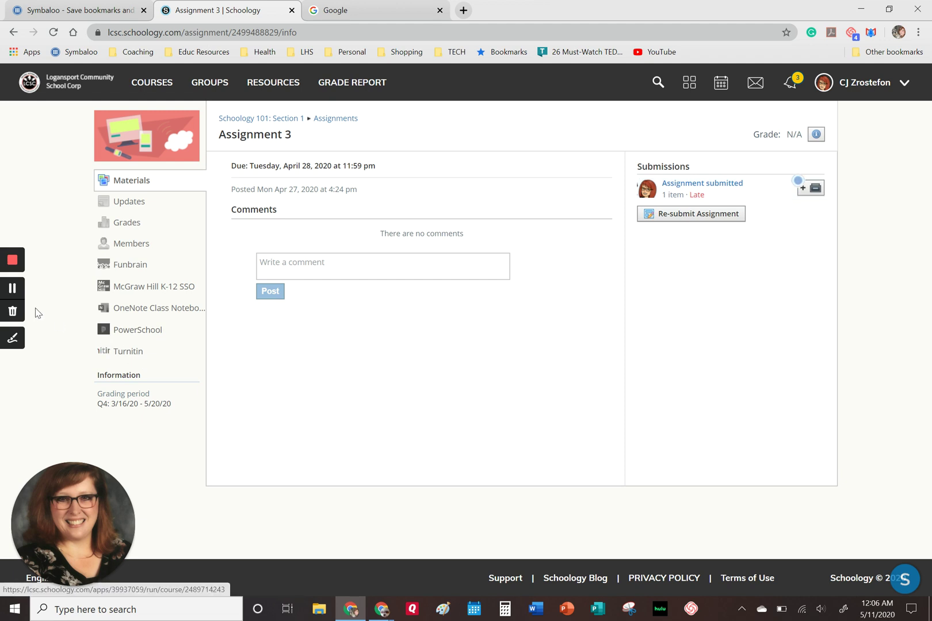
- Open the student's ungraded submission for Assignment 3 from the teacher's Schoology account
left_click(12, 289)
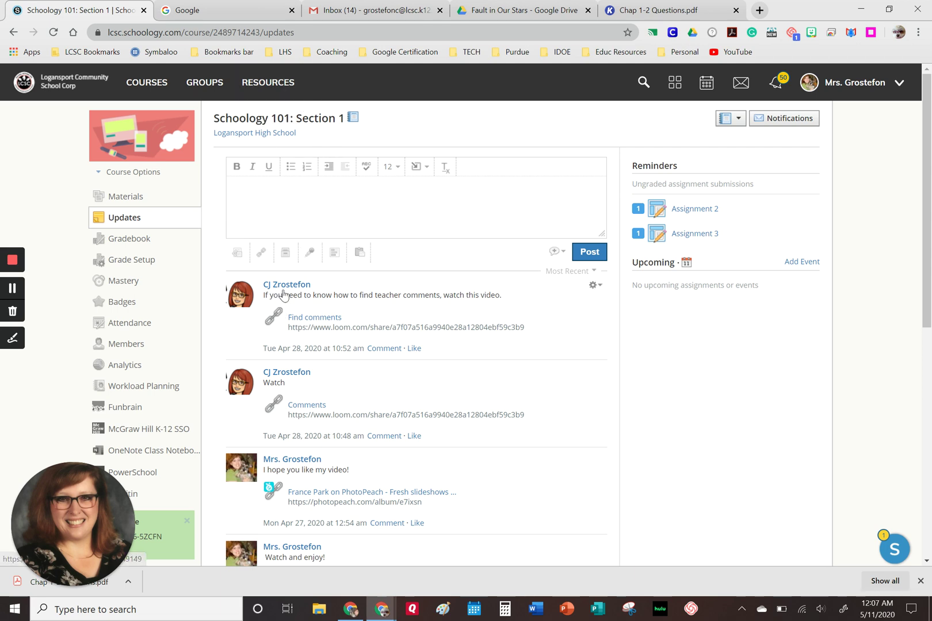
left_click(685, 237)
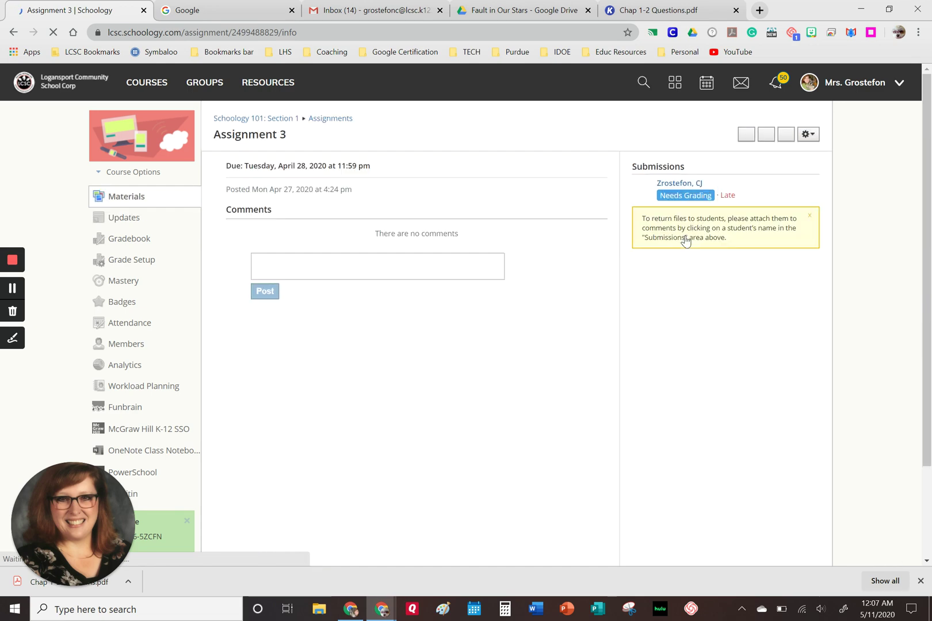
left_click(671, 194)
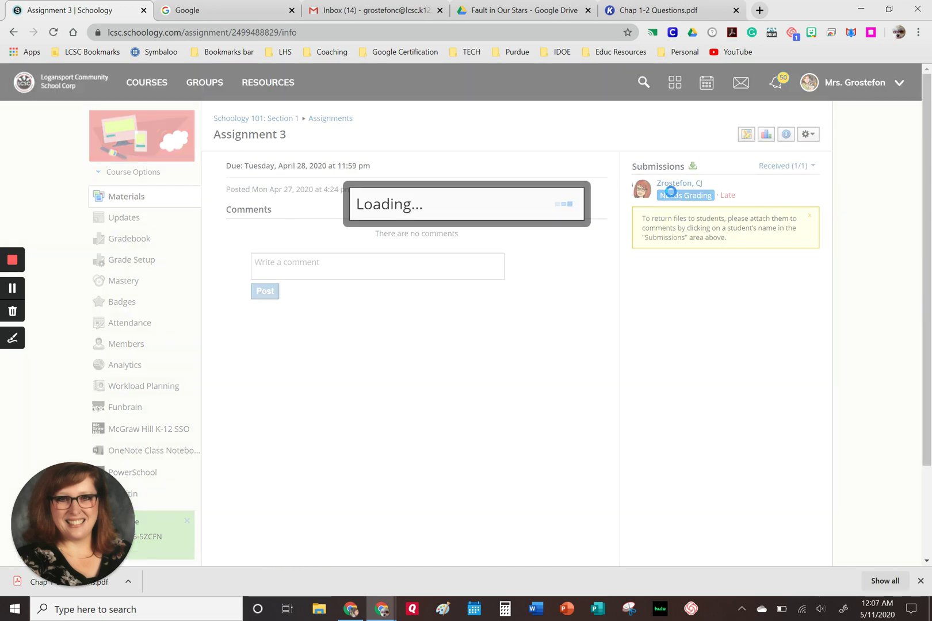